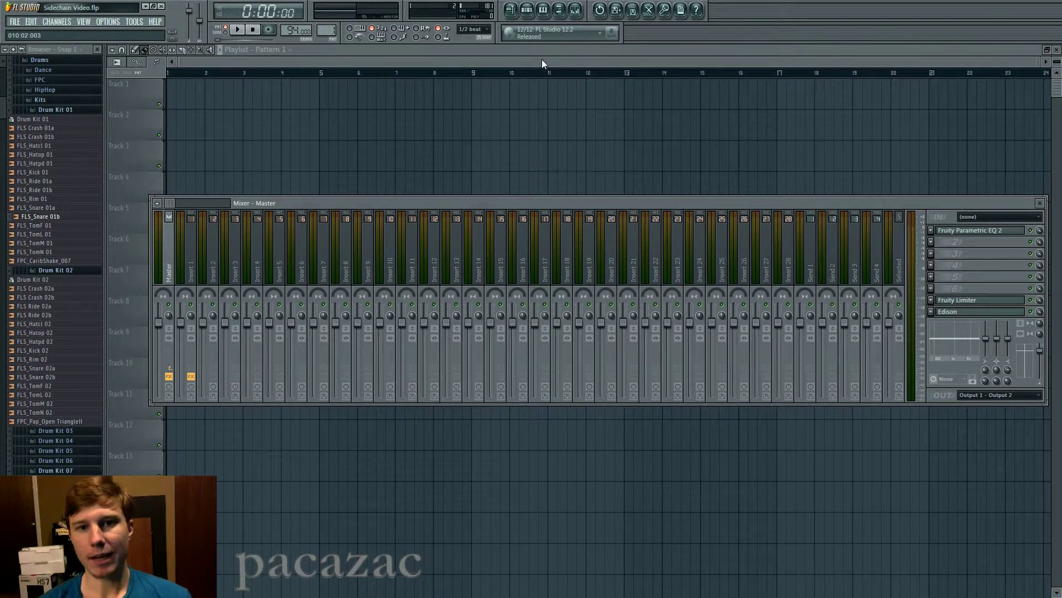
Hide the mixer with F9, leaving the Sidechain Video project's empty Playlist visible.
key(F9)
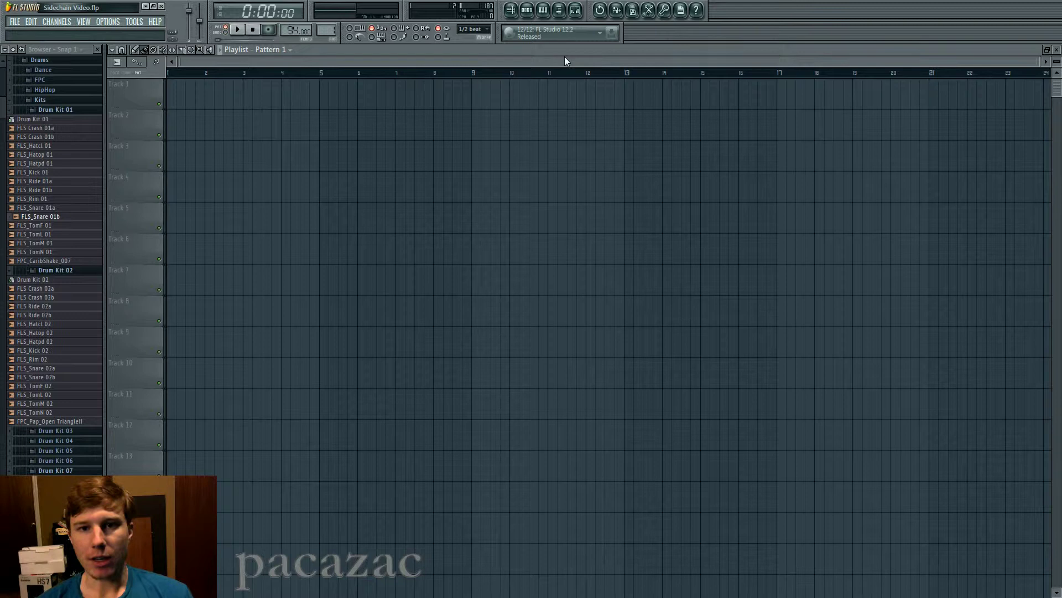
Reopen the mixer and browse Inserts 1, 3 and 2, returning to Insert 1's Fruity Limiter.
click(576, 10)
click(193, 248)
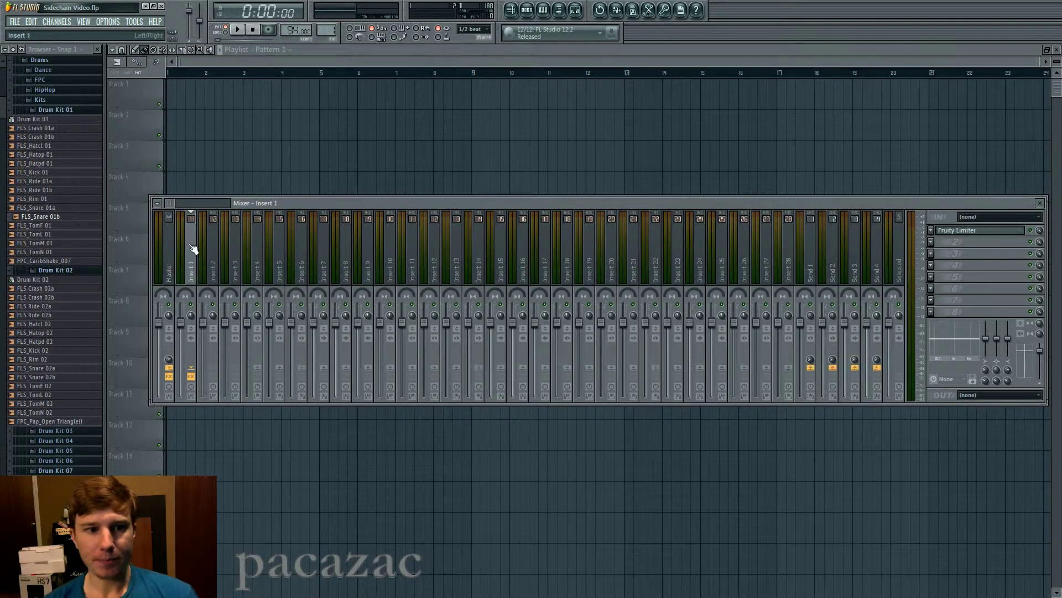
click(232, 244)
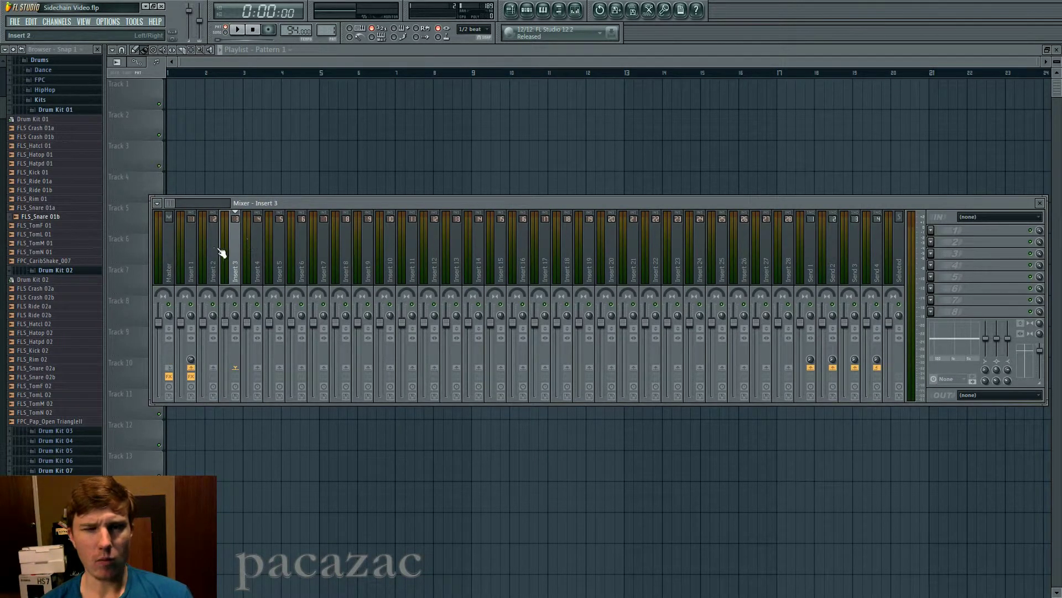
click(218, 253)
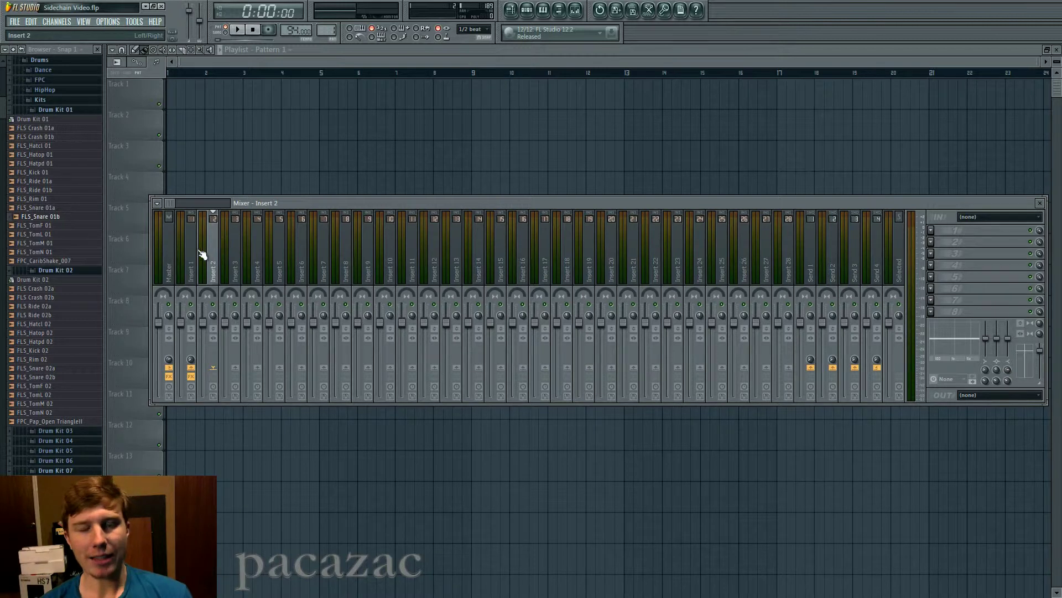
click(198, 256)
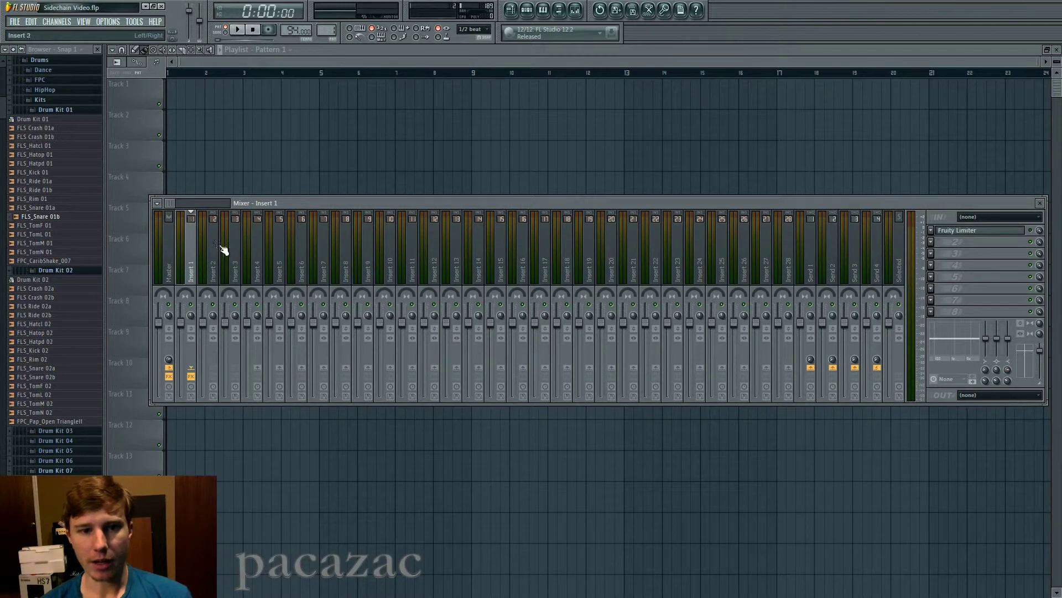
Compare the Insert 2 kick track with Insert 1, ending on Insert 1.
click(236, 254)
click(192, 258)
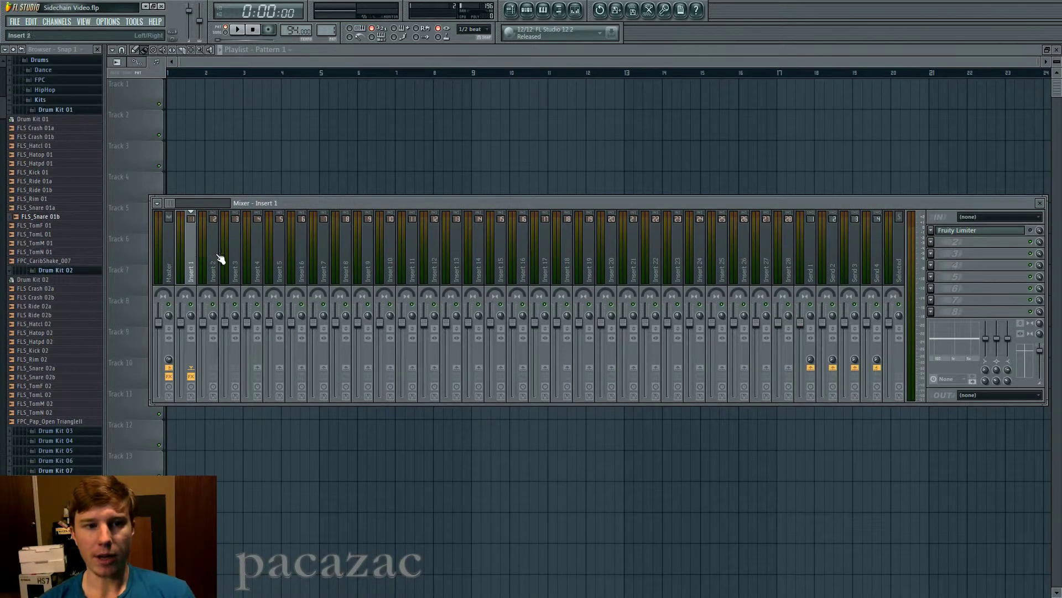
click(215, 259)
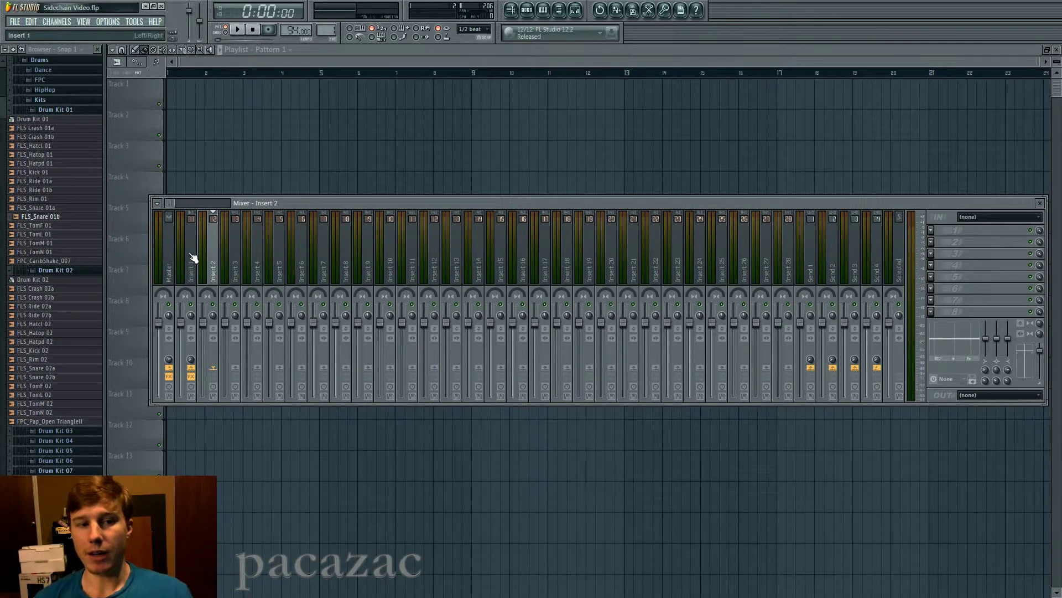
click(192, 258)
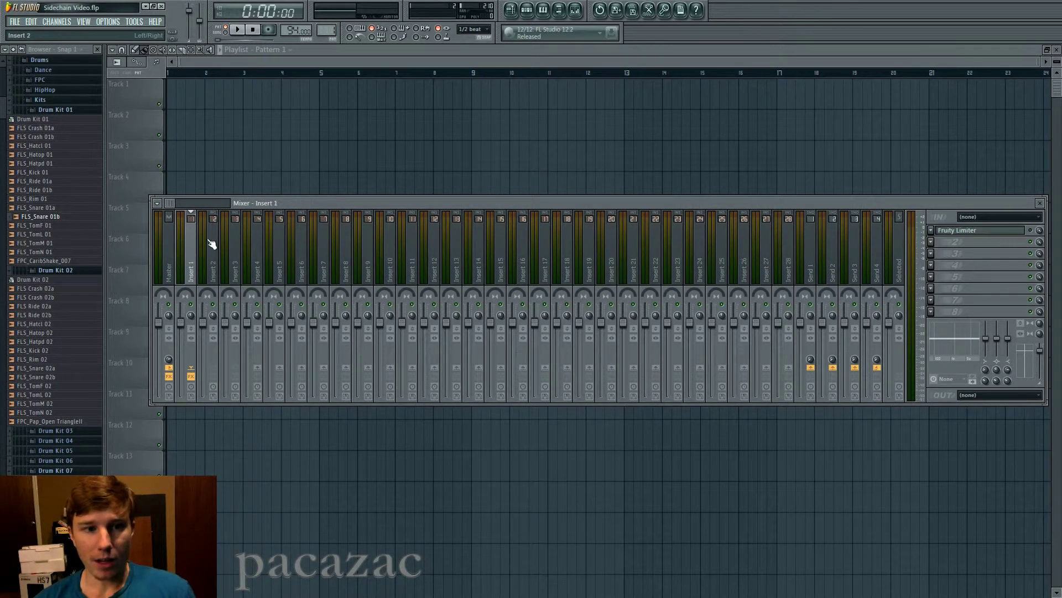
Open the Pattern 1 channel rack and Grv Kick 12 settings, positioning the rack lower.
click(529, 11)
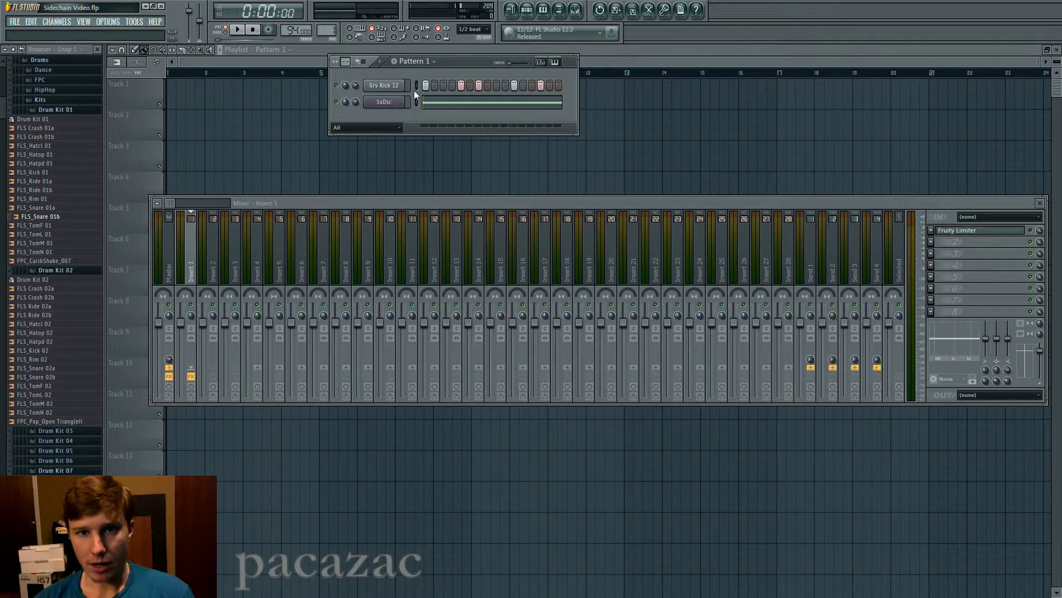
drag(451, 63, 448, 93)
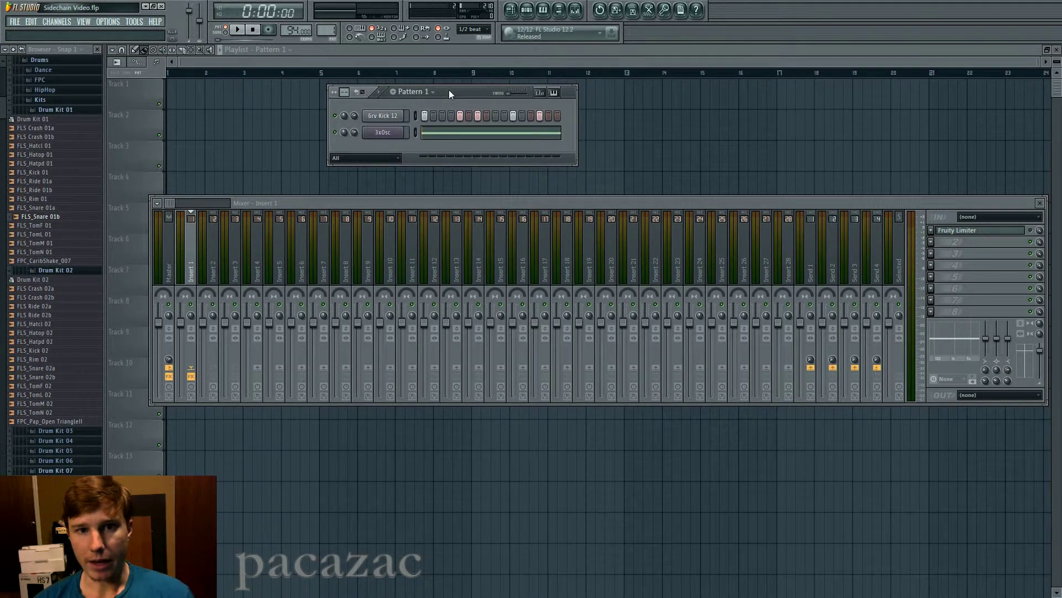
click(387, 118)
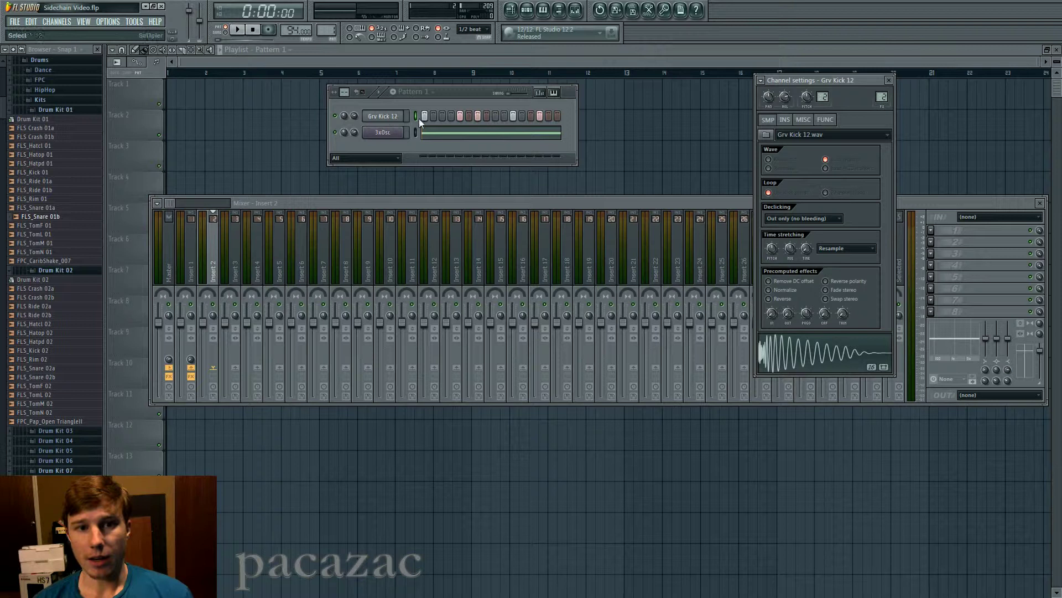
click(234, 253)
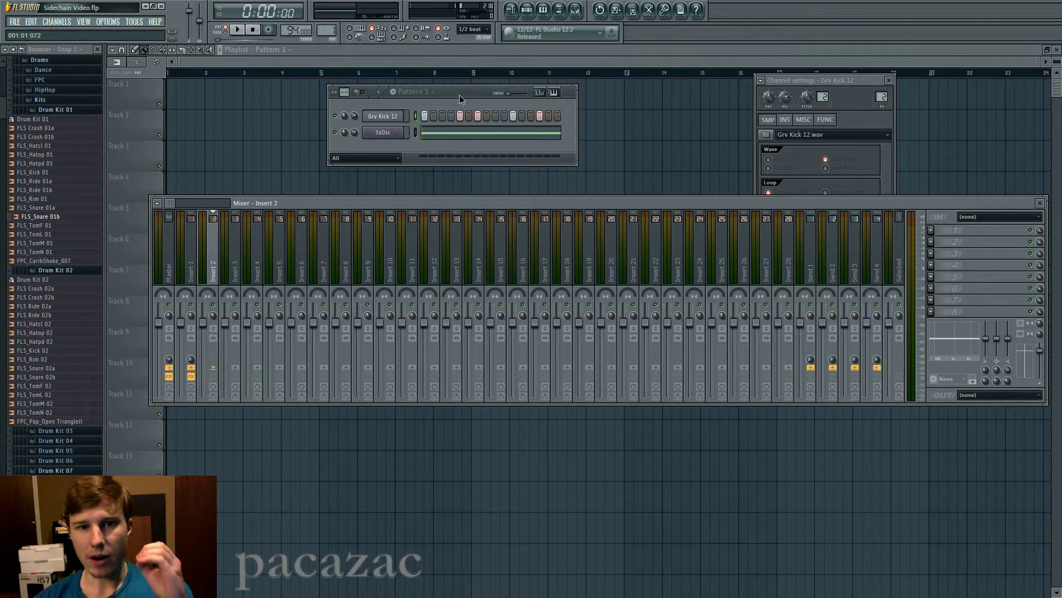
drag(459, 95, 459, 104)
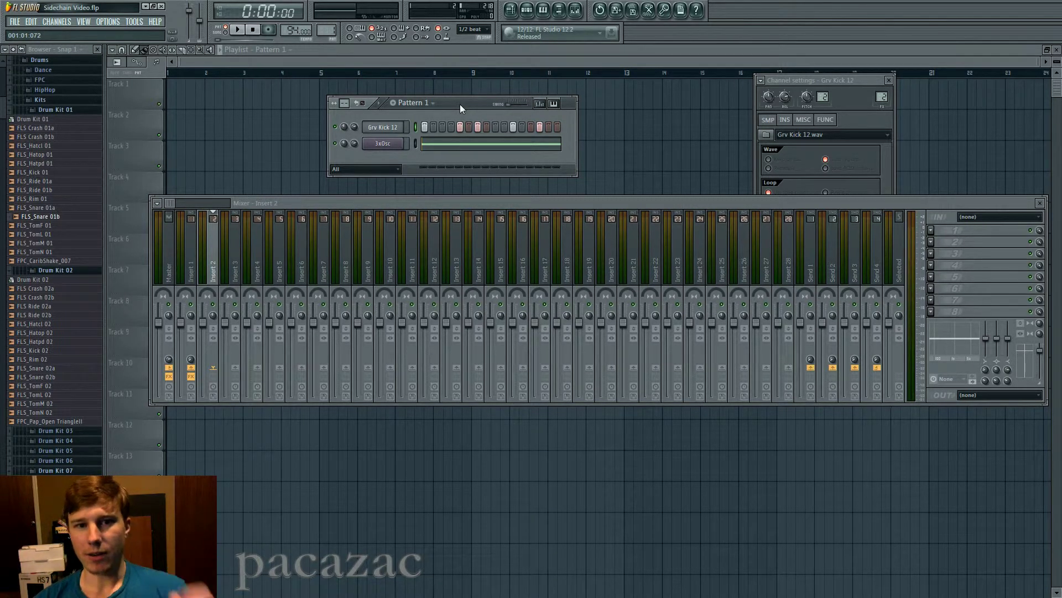
drag(460, 104, 460, 108)
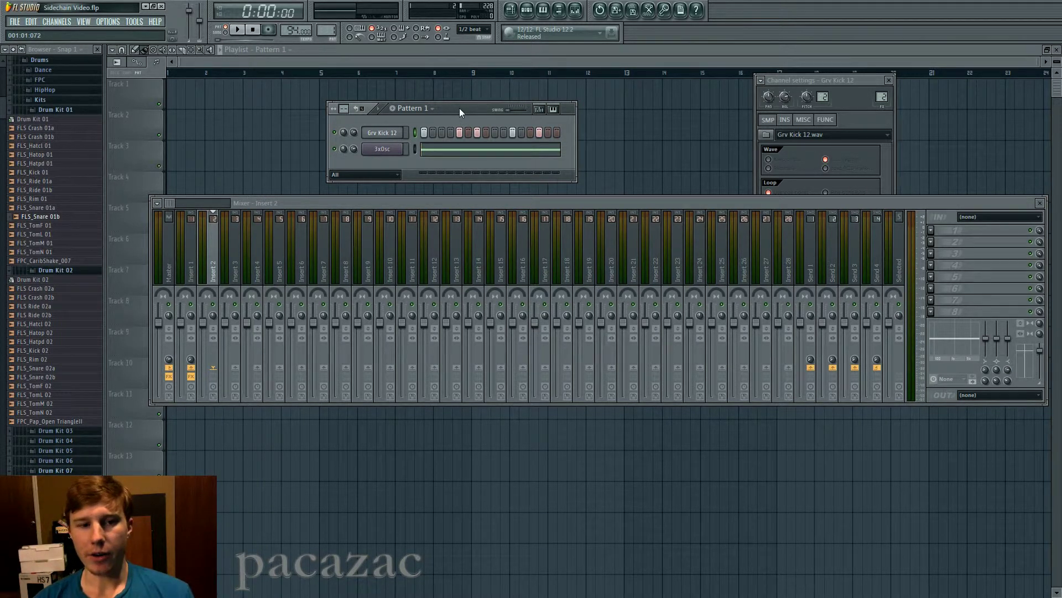
drag(460, 109, 463, 110)
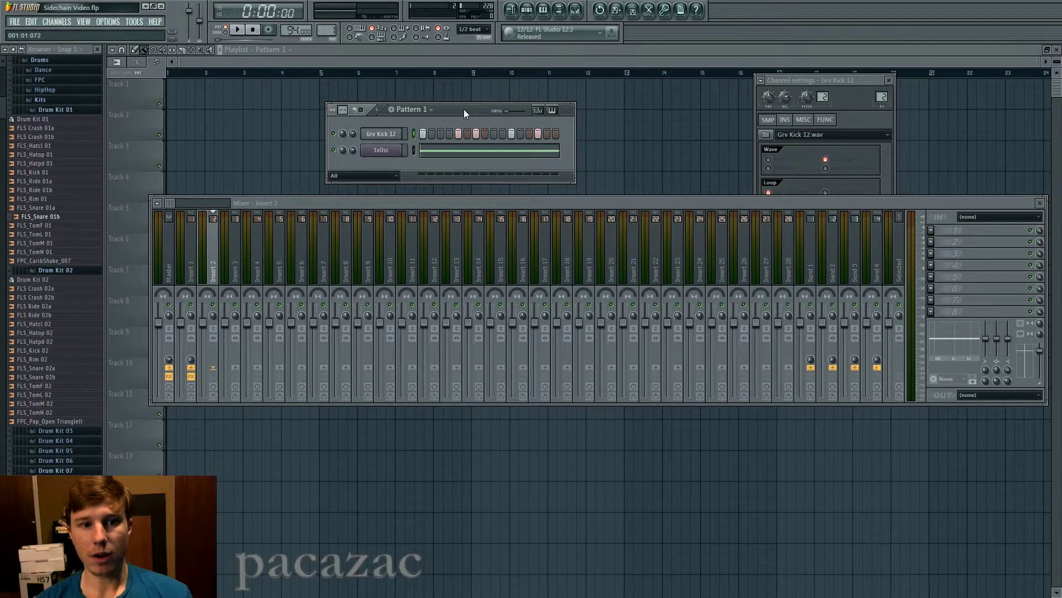
drag(464, 109, 460, 112)
Open the 3xOsc channel settings and toggle the Fruity Limiter on Insert 1.
click(191, 264)
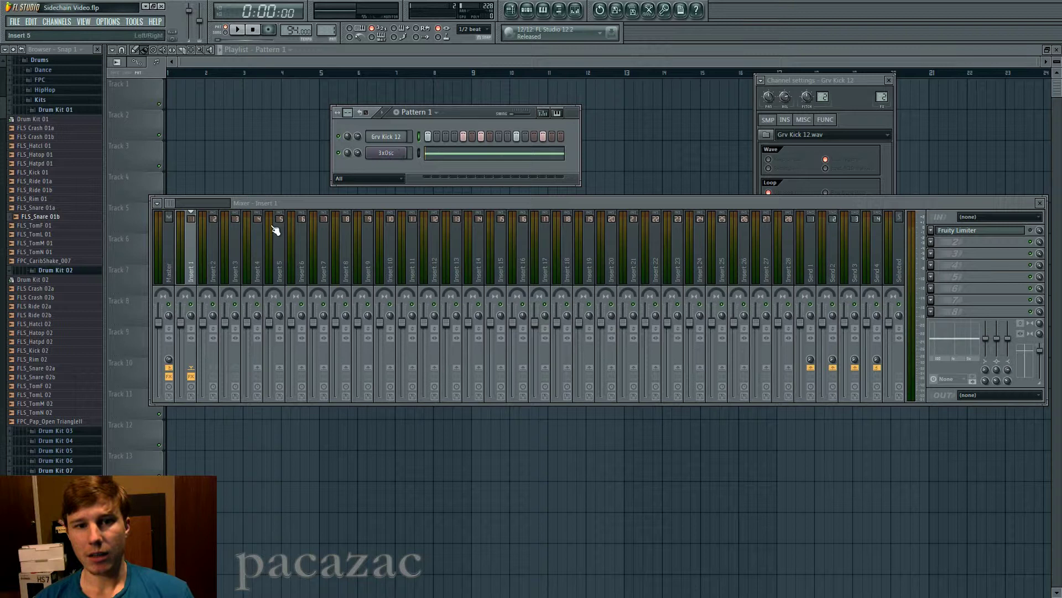
click(193, 267)
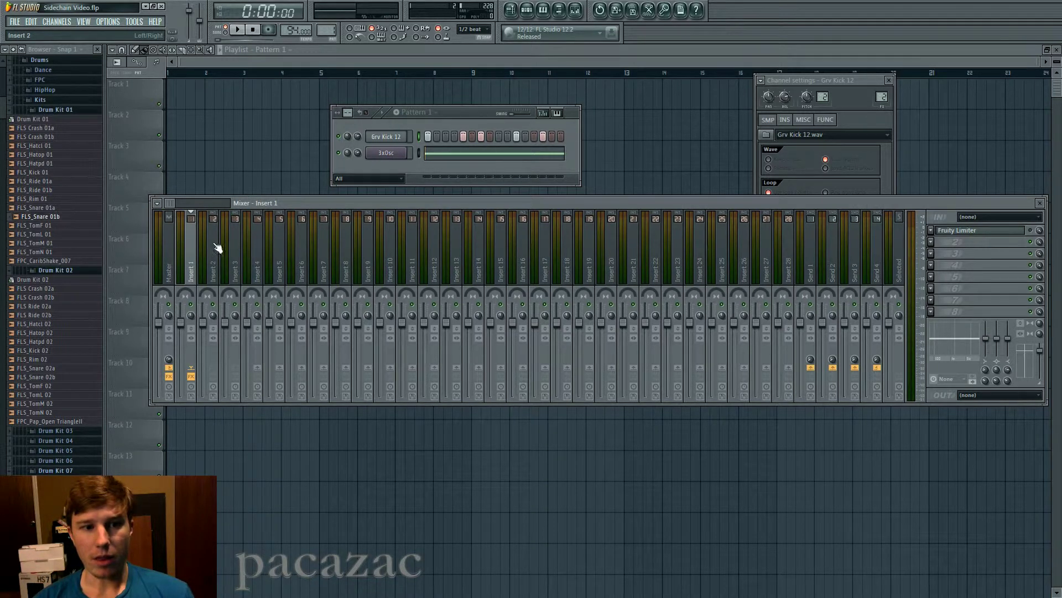
click(386, 153)
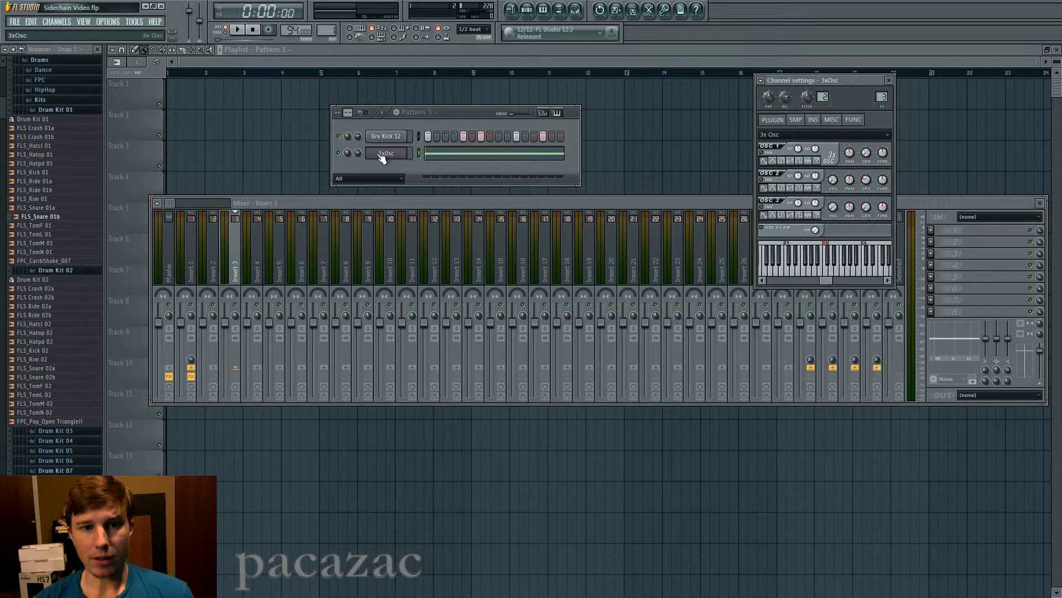
click(194, 265)
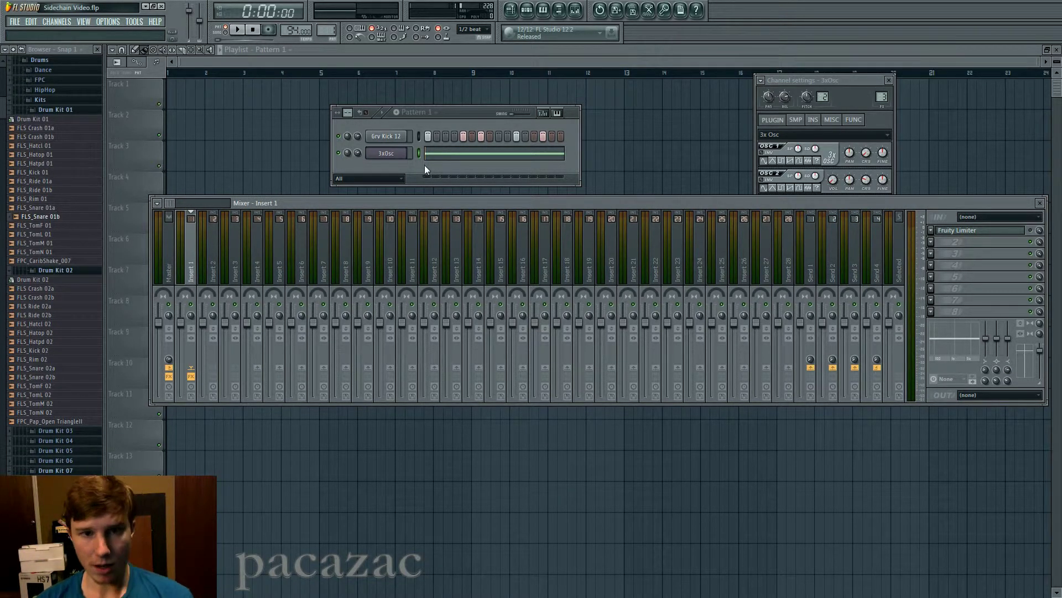
click(978, 232)
click(978, 232)
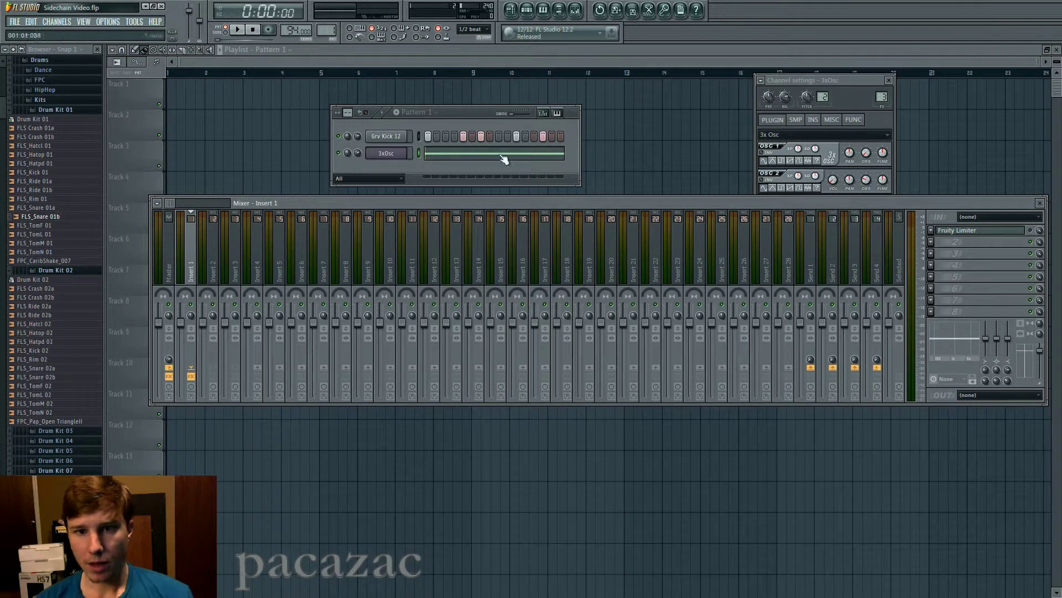
Reopen Insert 1's Fruity Limiter and move it to reveal the Grv Kick 12 row.
click(994, 235)
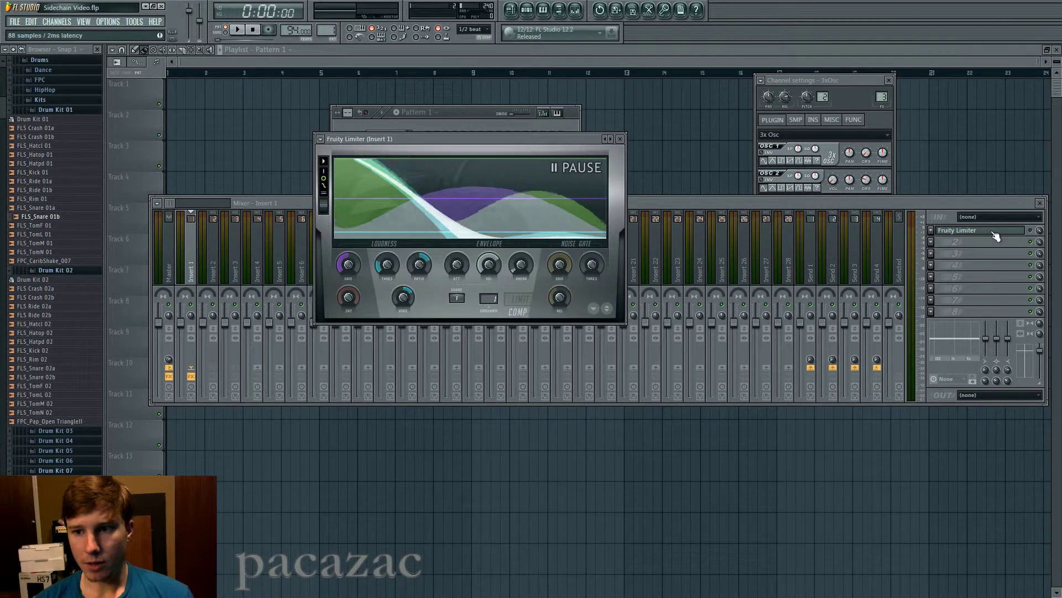
drag(565, 139, 572, 158)
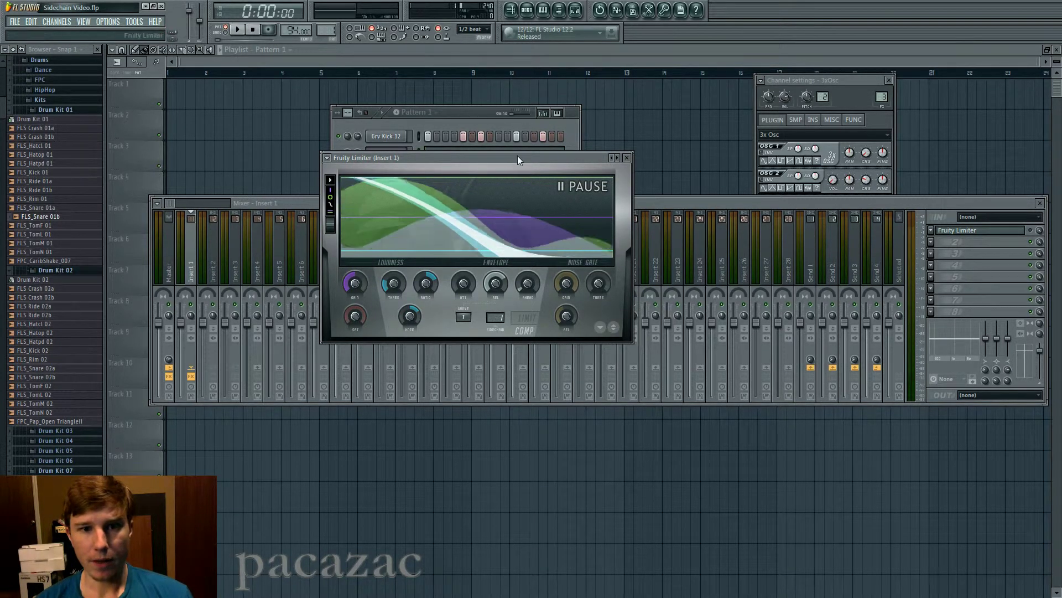
click(1032, 235)
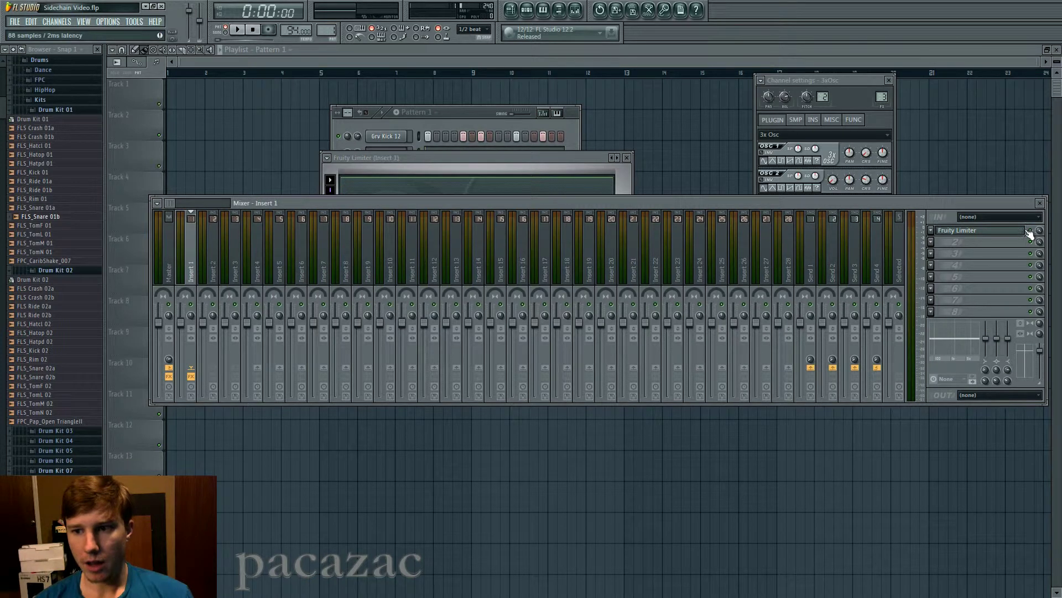
click(530, 123)
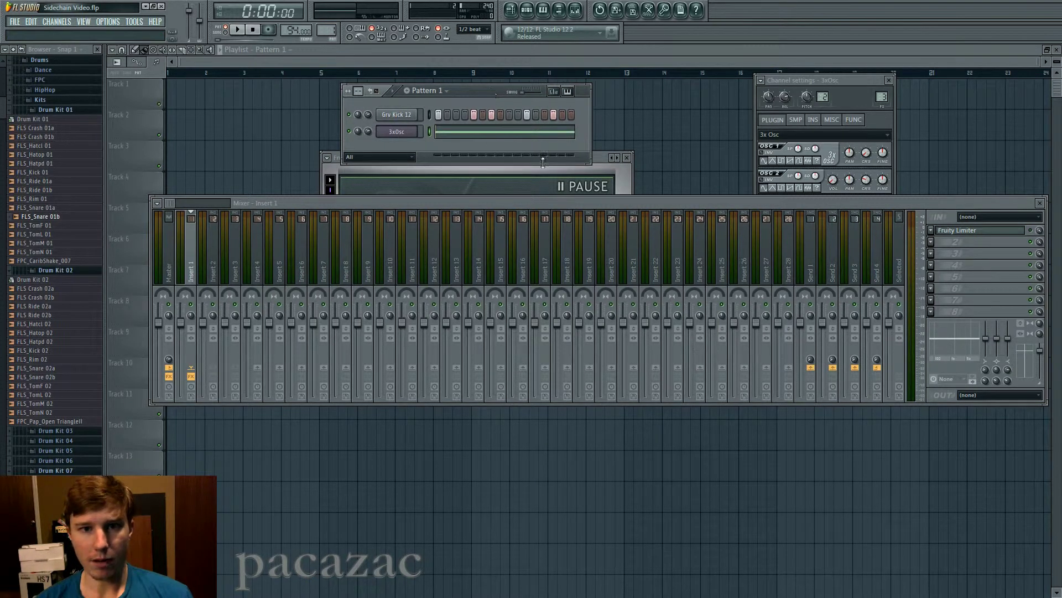
Play and stop the pattern, then reposition the Pattern 1 and Fruity Limiter windows.
key(space)
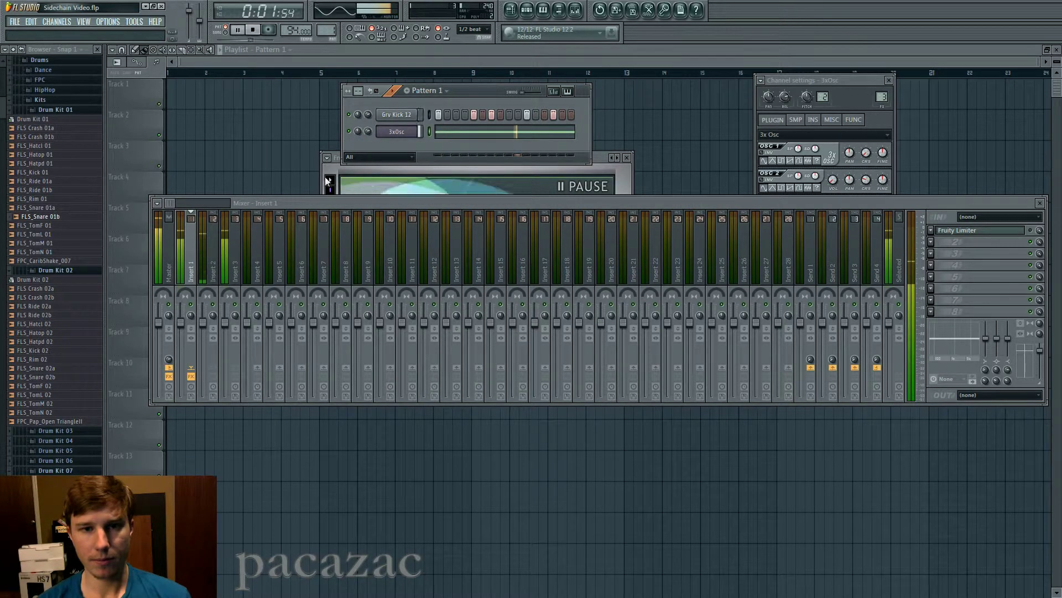
click(336, 159)
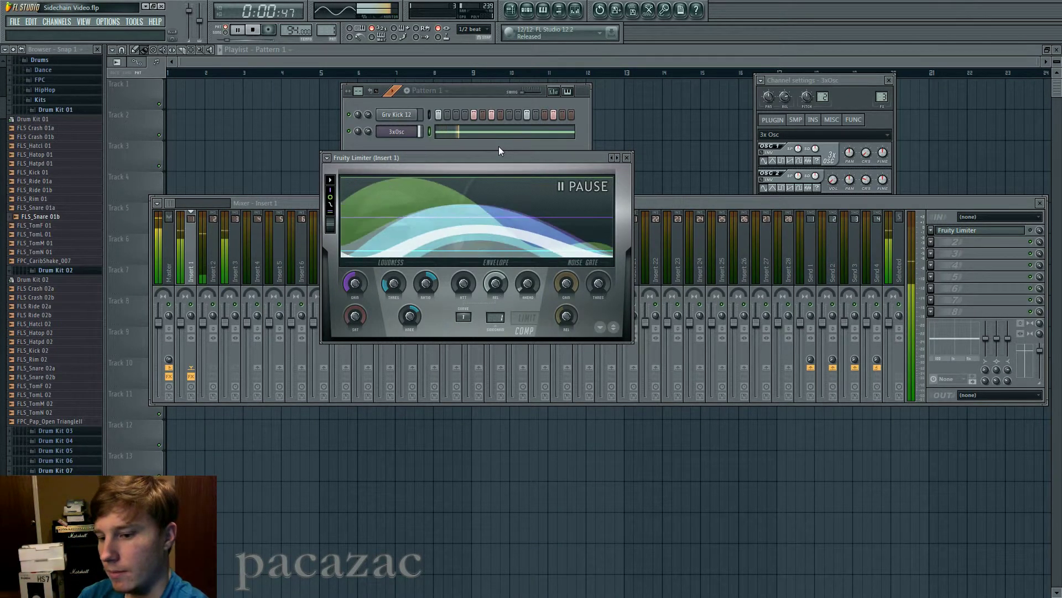
key(space)
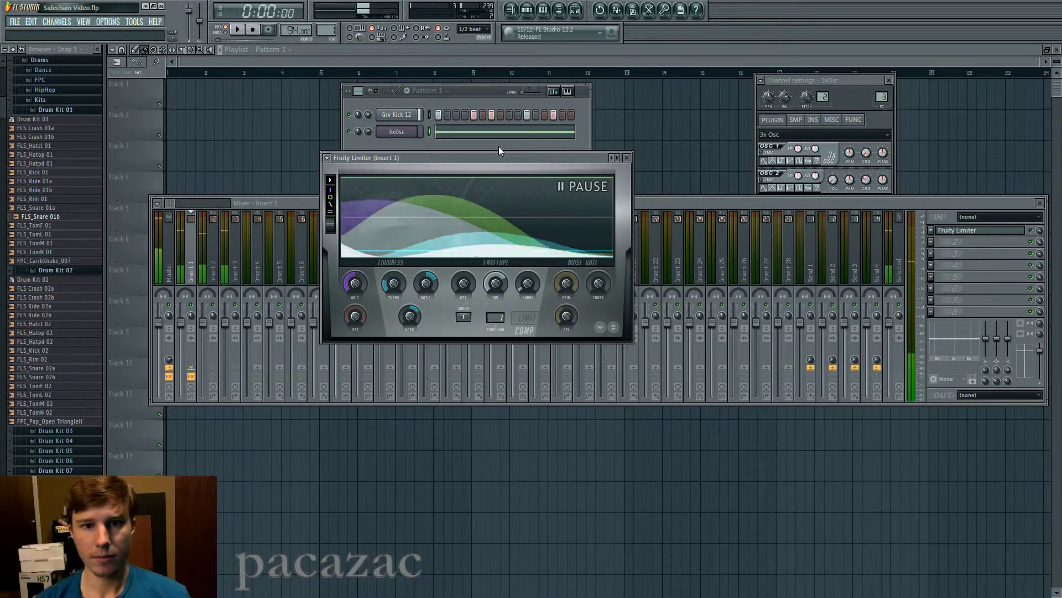
drag(462, 97, 469, 93)
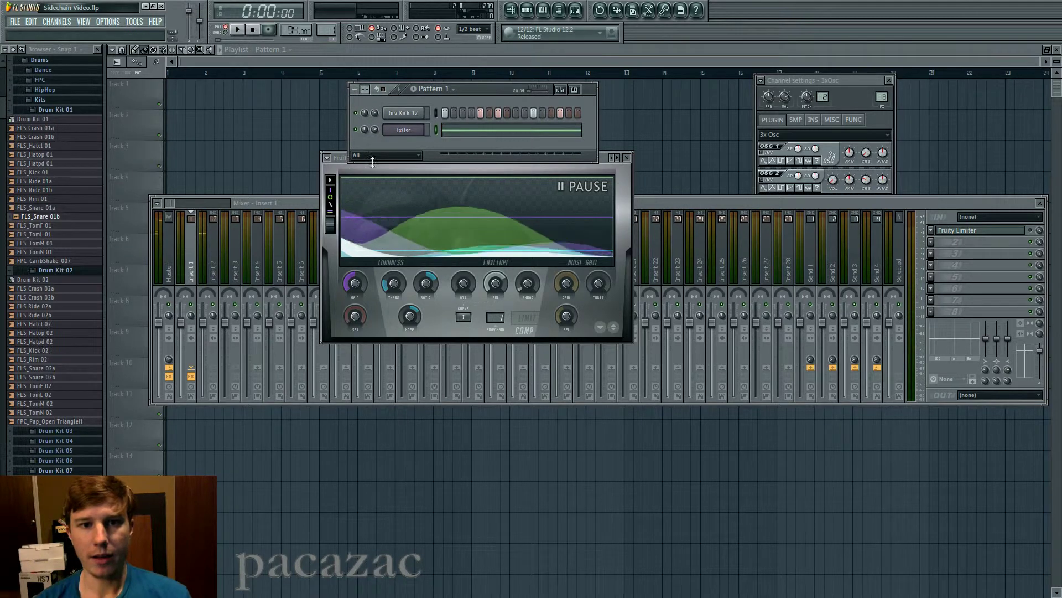
drag(341, 160, 341, 166)
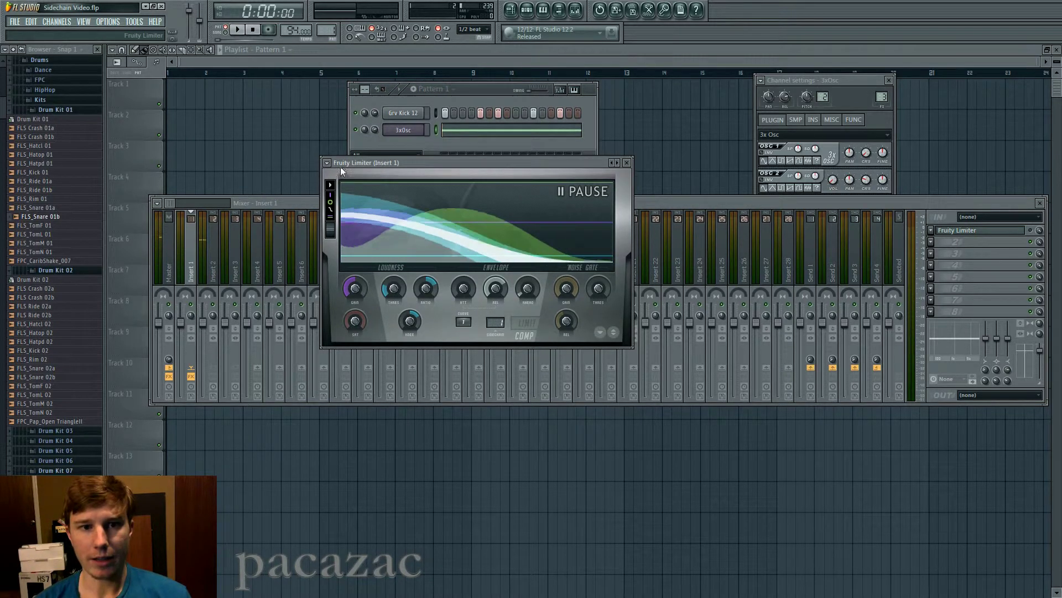
Reopen Insert 1's Fruity Limiter and pick Insert 2 from its sidechain source list.
click(1023, 232)
click(1023, 232)
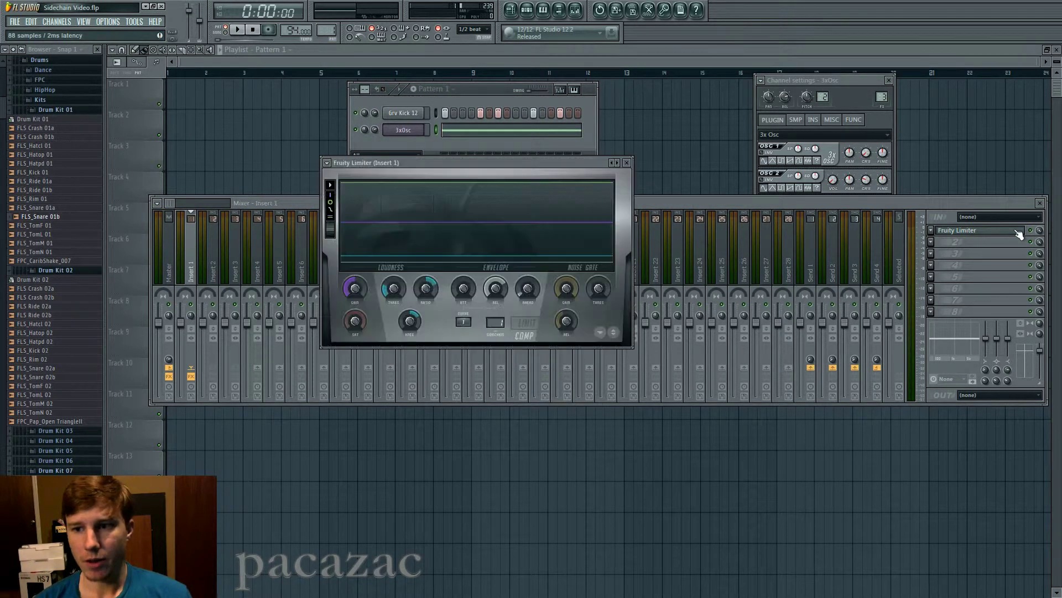
click(499, 323)
click(520, 340)
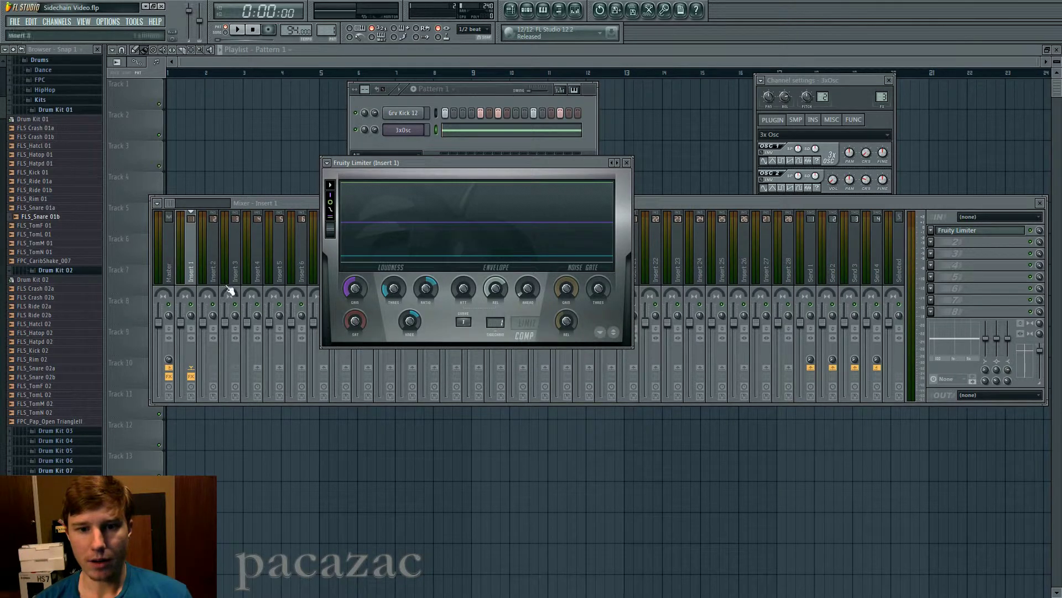
Route Insert 2 to Insert 1 using 'Sidechain to this track'.
click(213, 260)
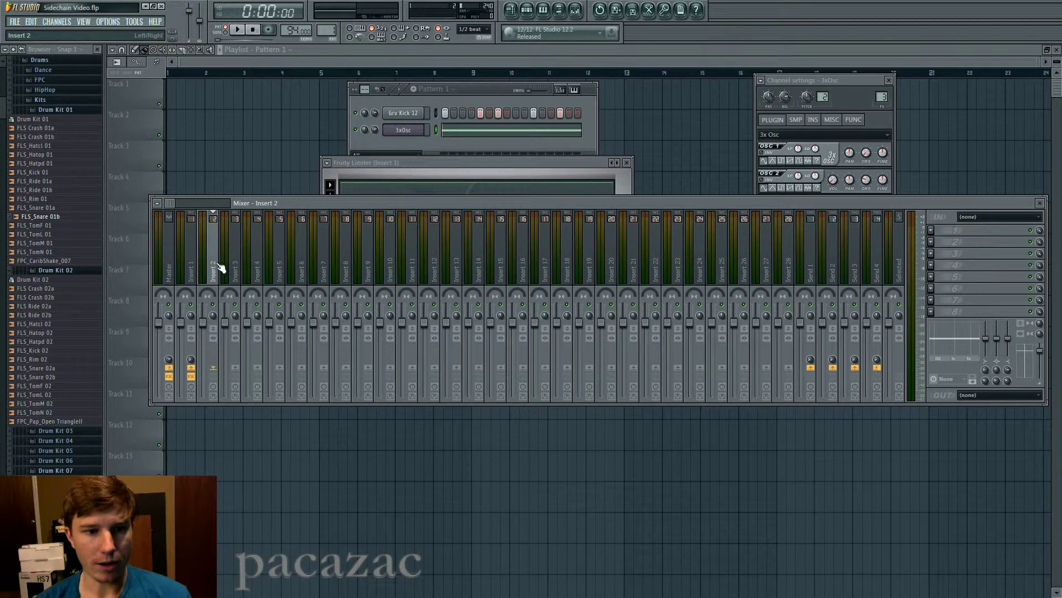
right_click(192, 370)
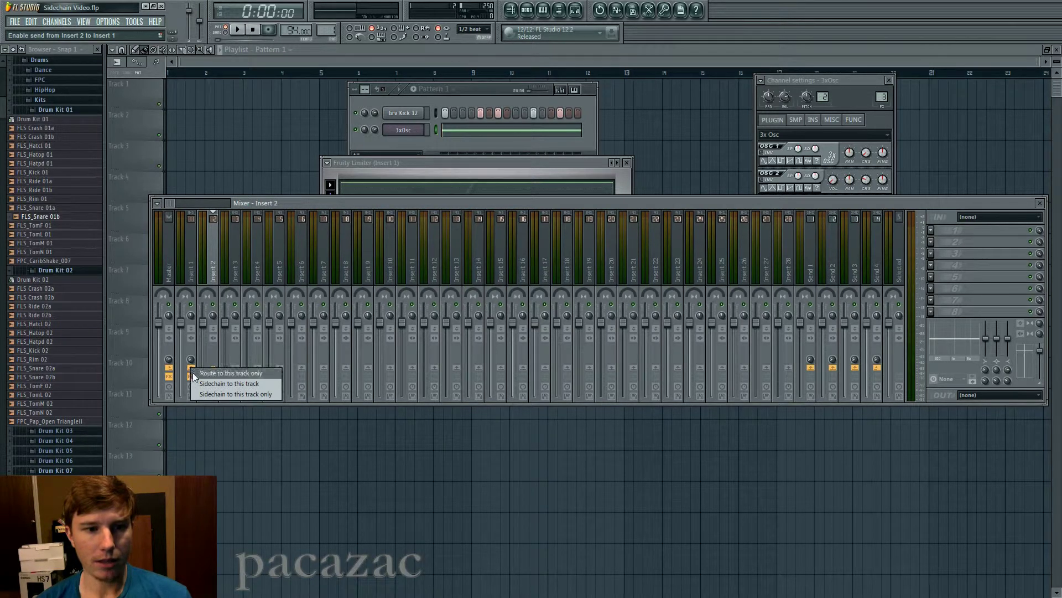
click(197, 257)
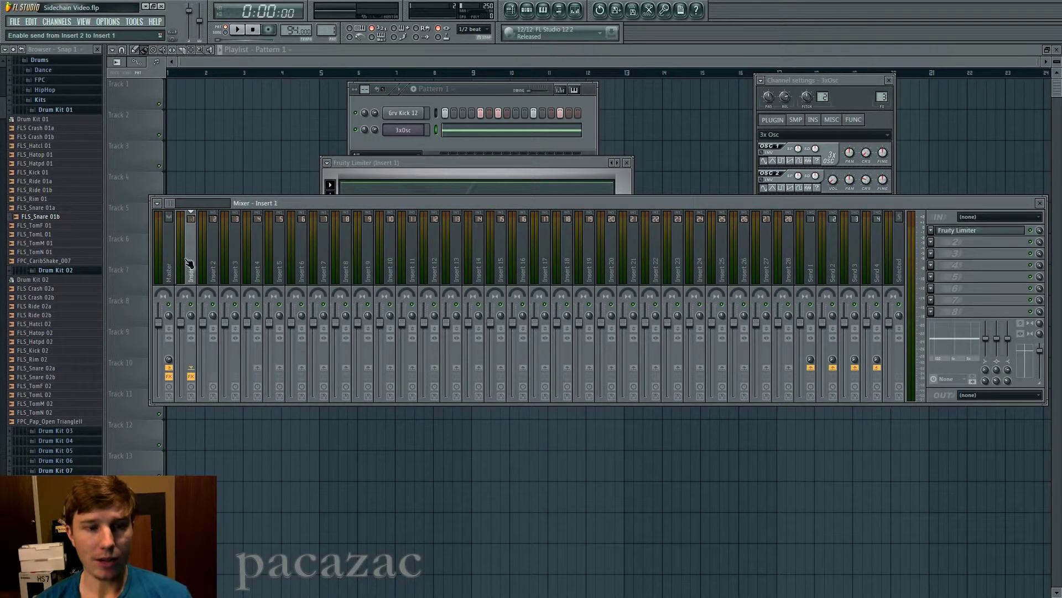
Select Insert 1 in the mixer and bring its Fruity Limiter back up.
click(242, 261)
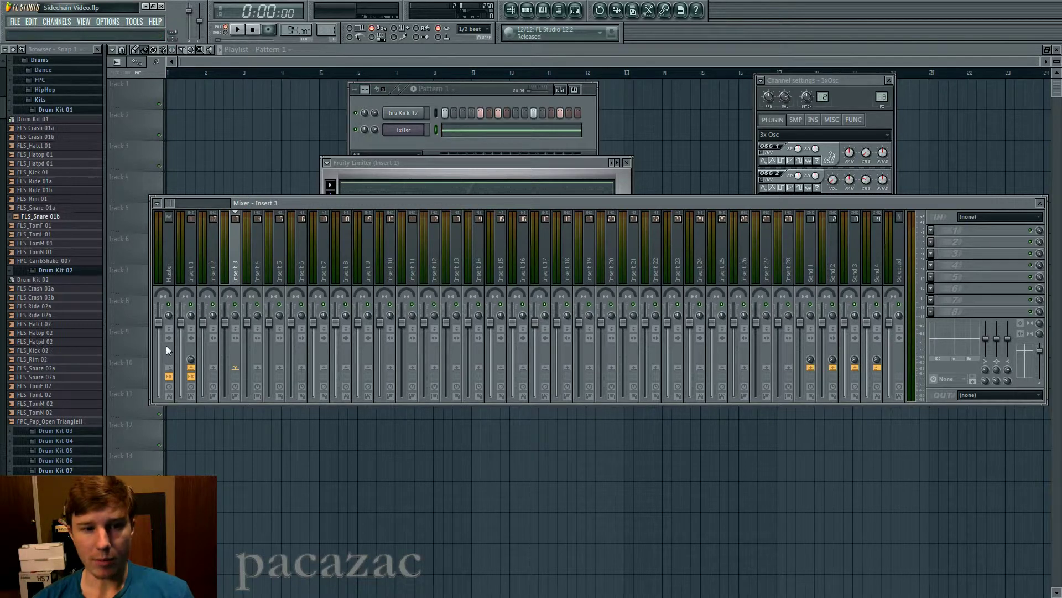
click(169, 266)
click(198, 253)
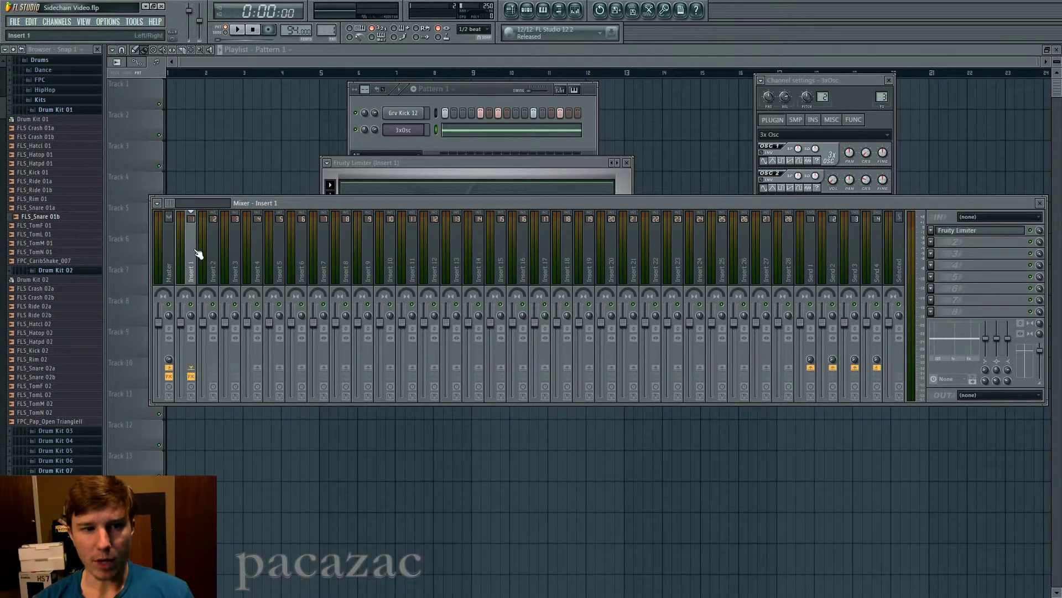
click(977, 232)
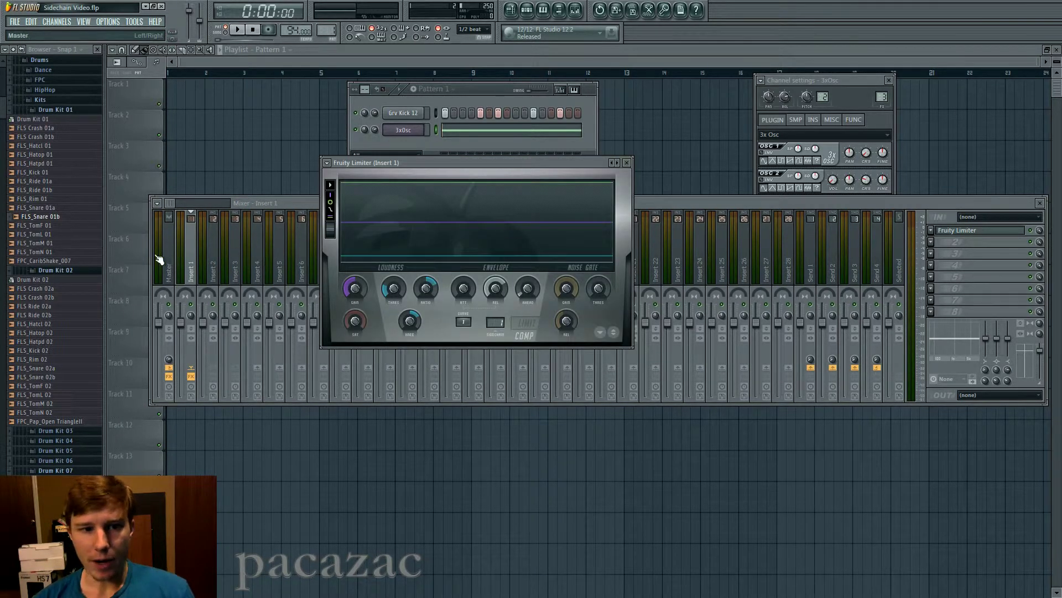
Choose Insert 2 as the Fruity Limiter's sidechain input, then reopen it from Insert 1.
drag(405, 162, 406, 172)
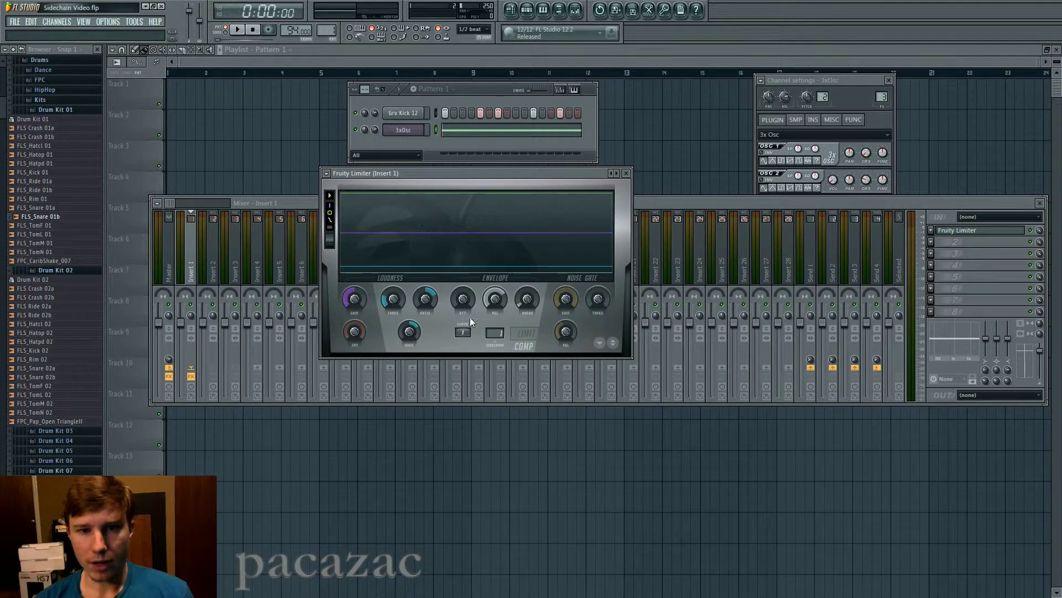
click(495, 332)
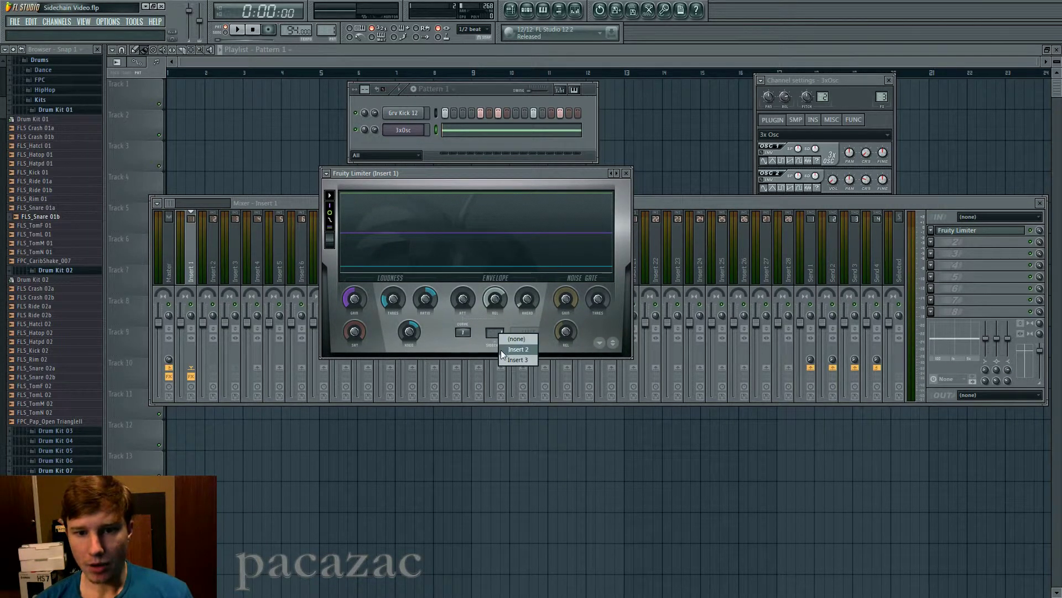
click(504, 349)
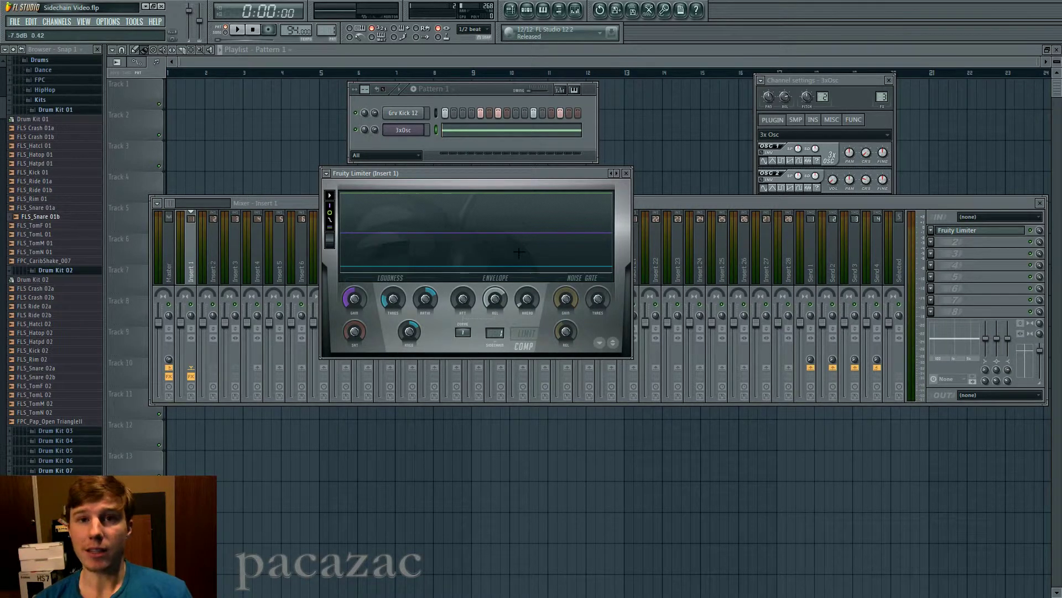
click(192, 260)
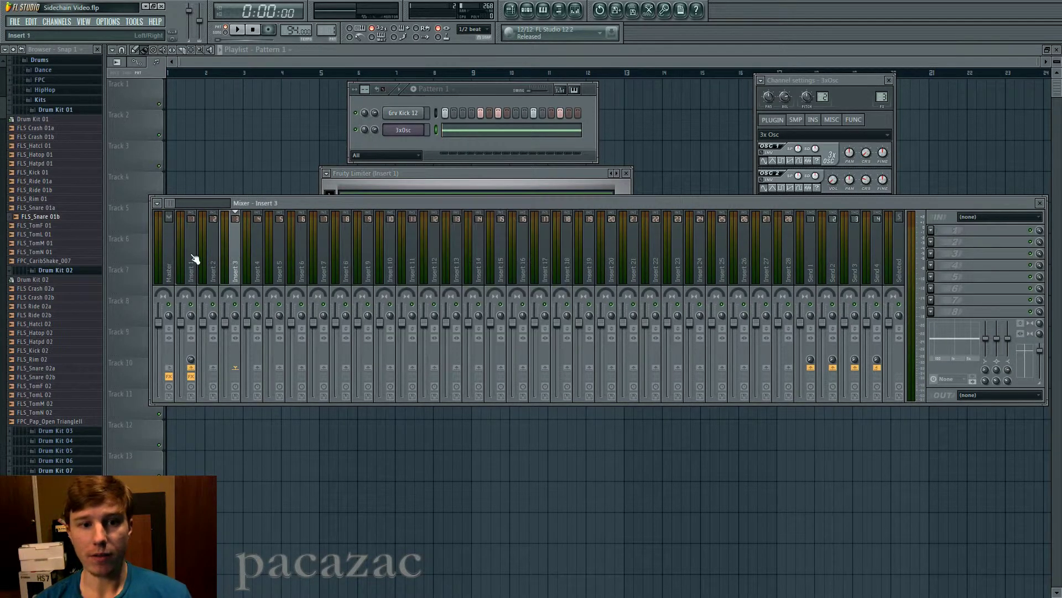
click(962, 233)
click(963, 233)
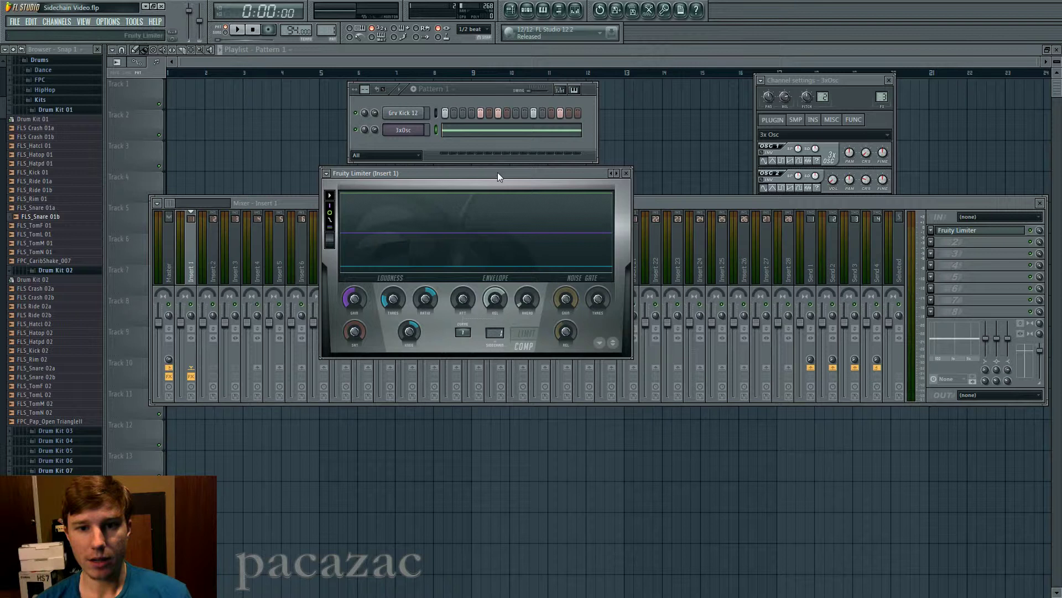
Audition the ducking, raise the compressor ratio, and listen again.
drag(498, 173, 496, 179)
key(space)
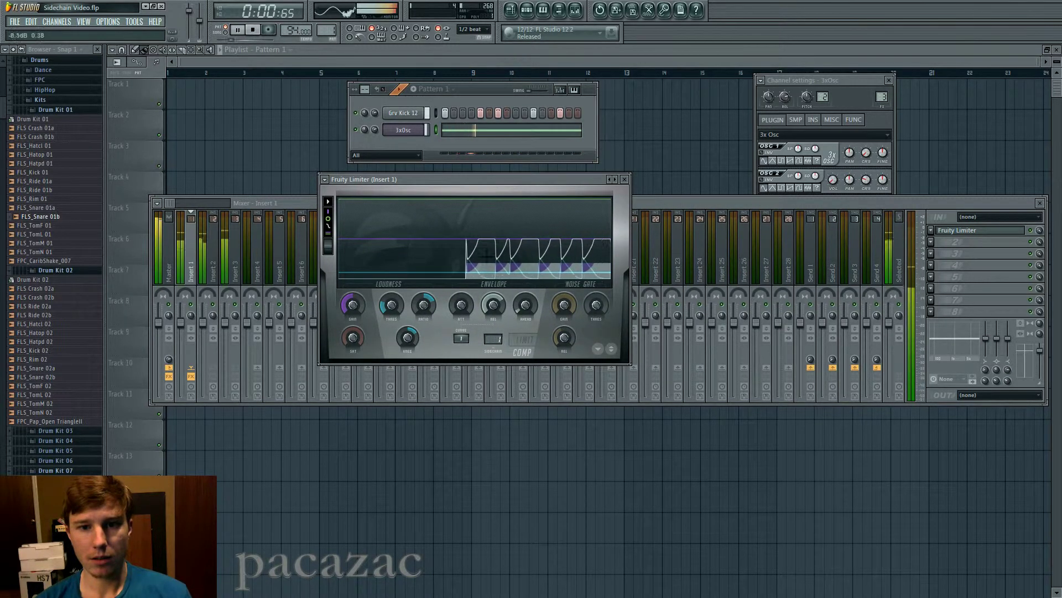
key(space)
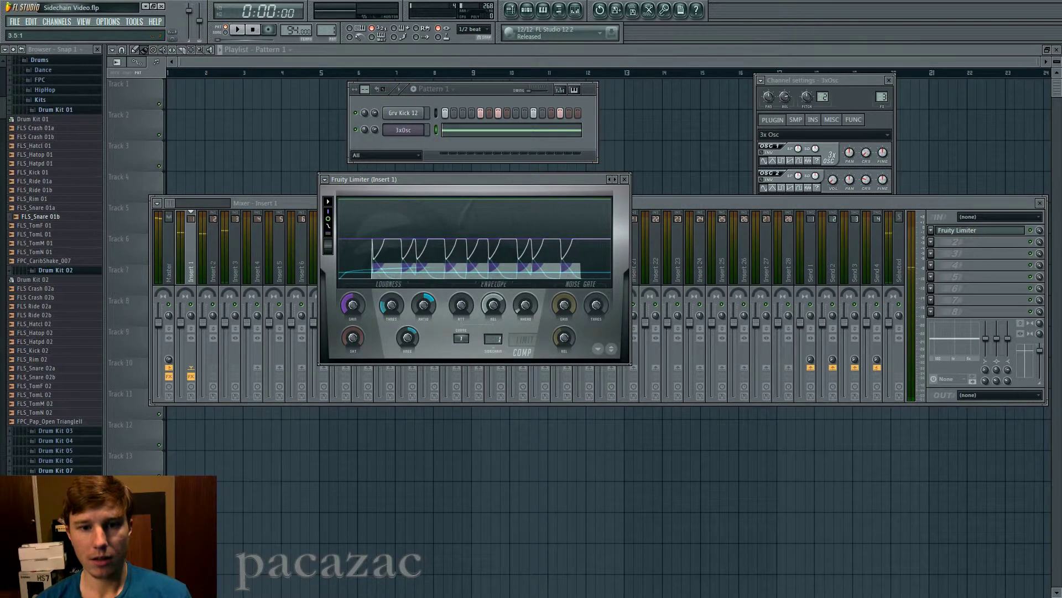
scroll(424, 305, up, 3)
scroll(424, 305, up, 3)
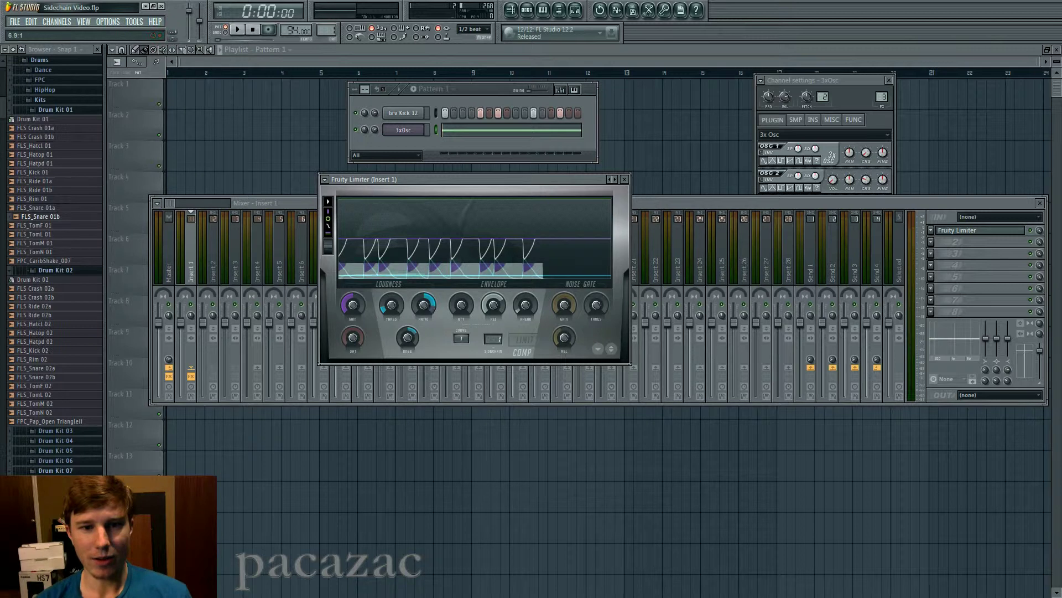
scroll(426, 306, up, 3)
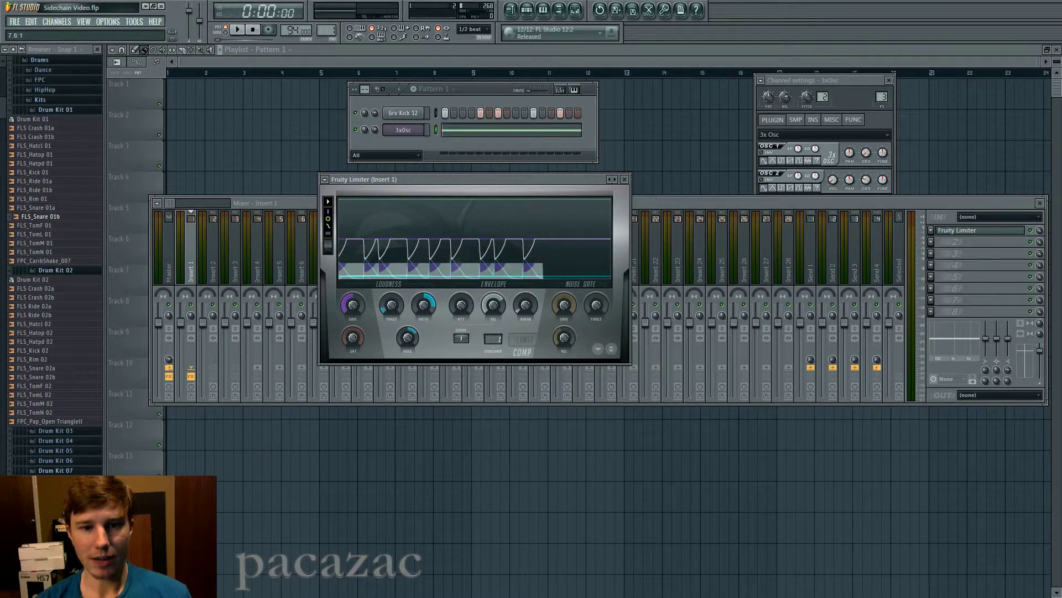
key(space)
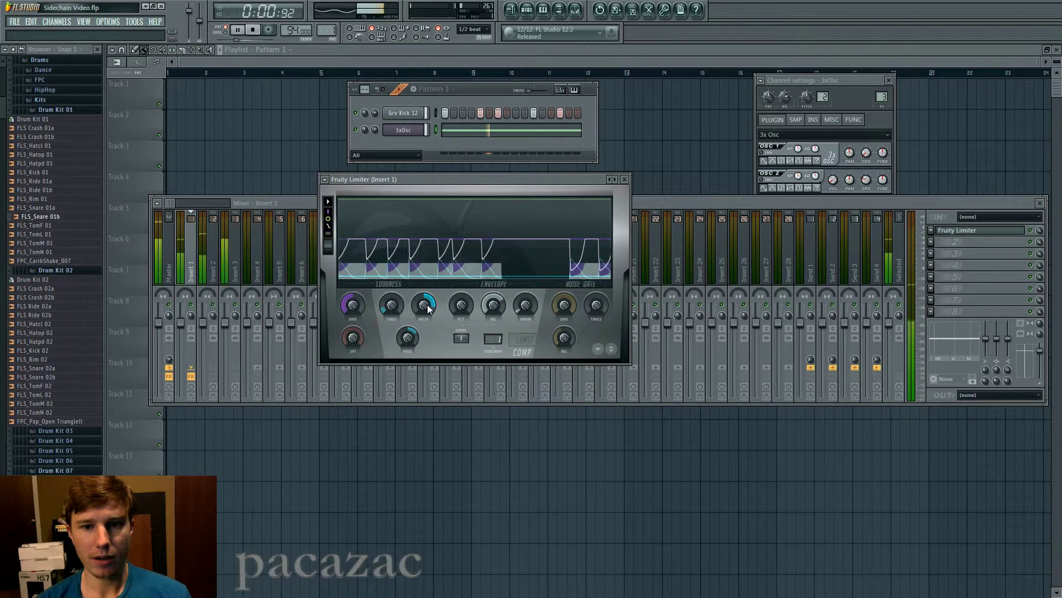
key(space)
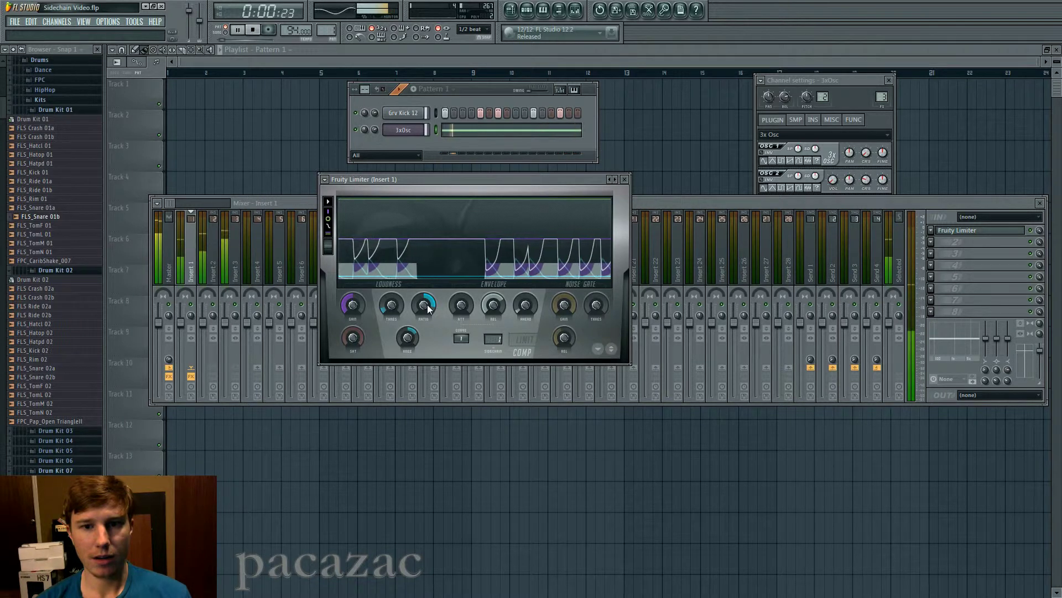
Set the compressor threshold to -15.6 dB, then raise it to -12.5 dB.
scroll(391, 306, up, 3)
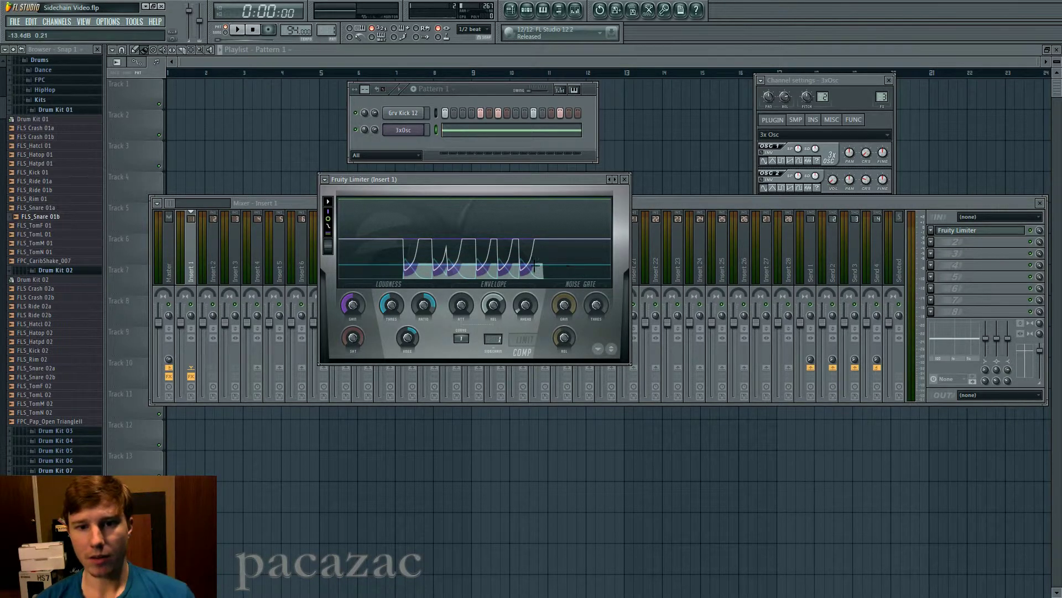
drag(390, 308, 390, 337)
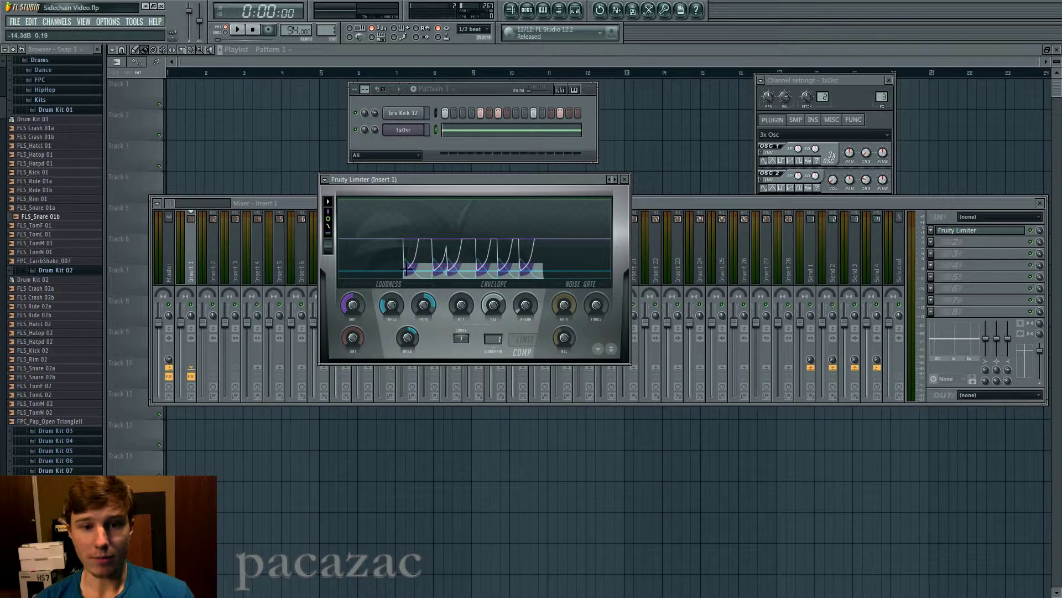
scroll(385, 310, up, 1)
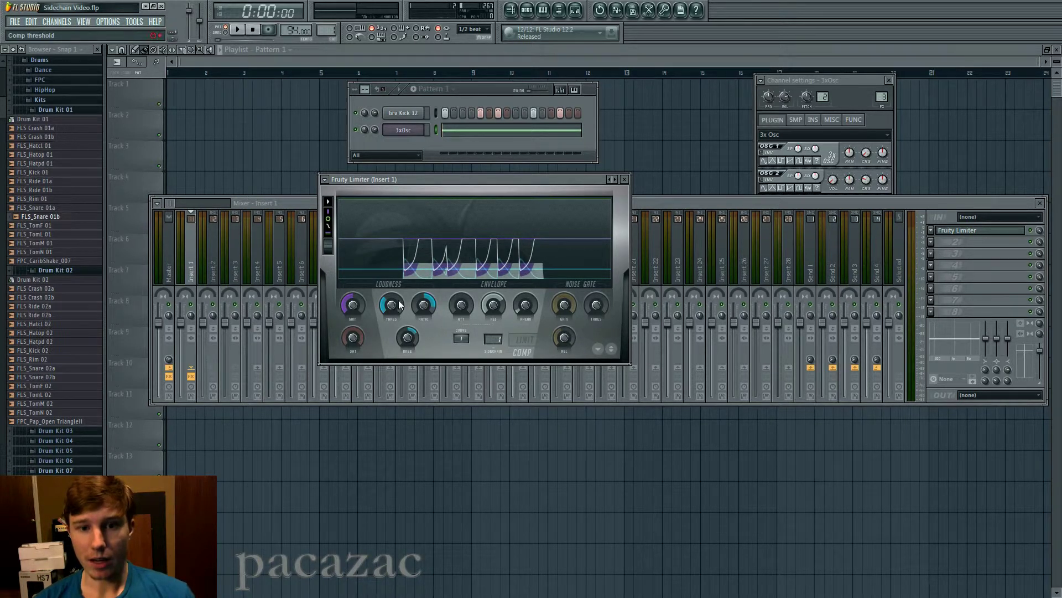
drag(391, 305, 424, 297)
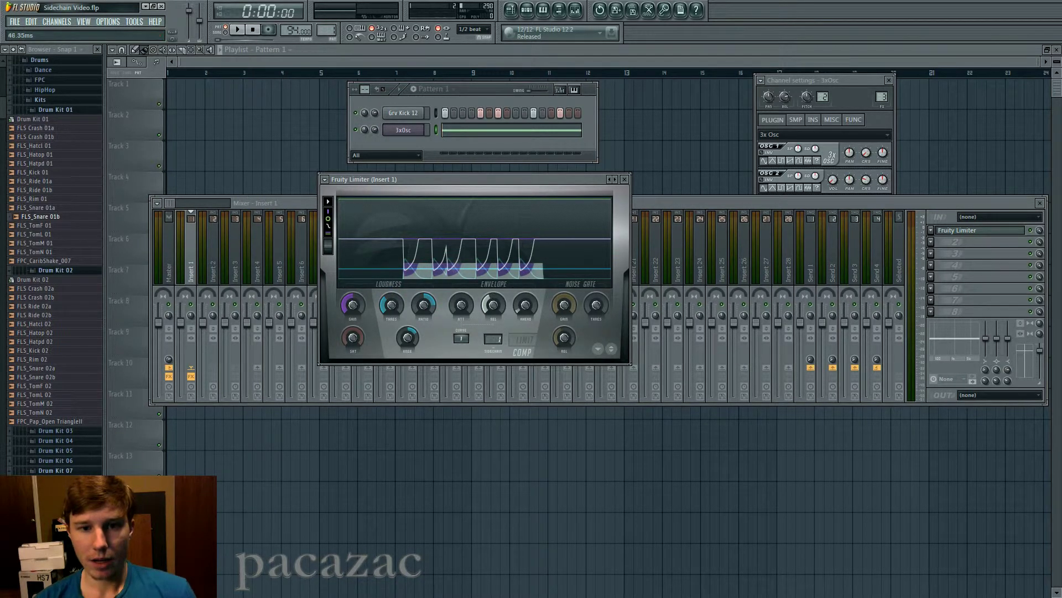
Audition the pattern and set the compressor release to about 87.44 ms.
key(space)
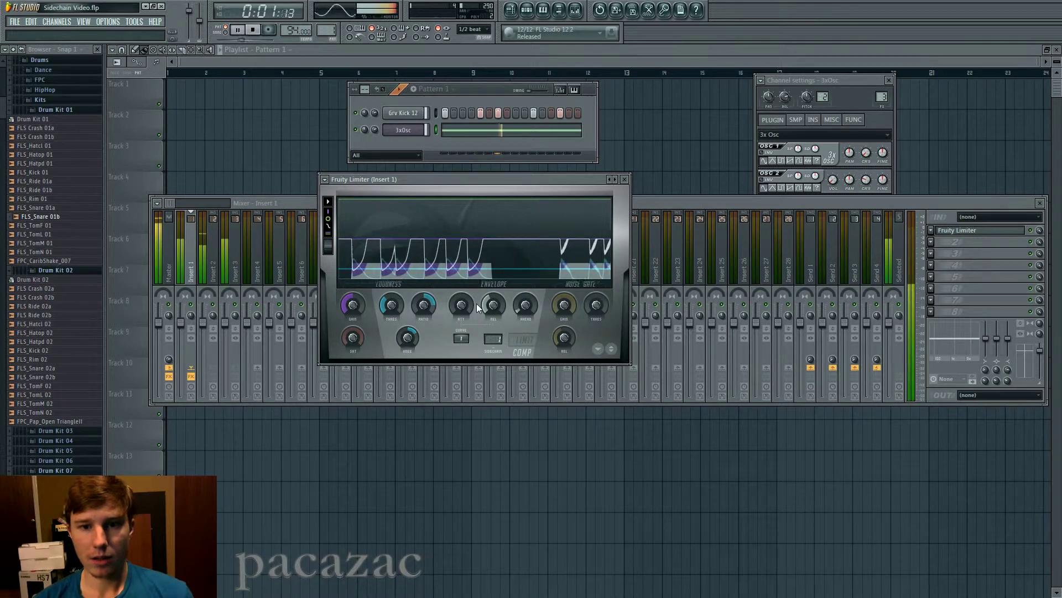
key(space)
drag(491, 306, 491, 309)
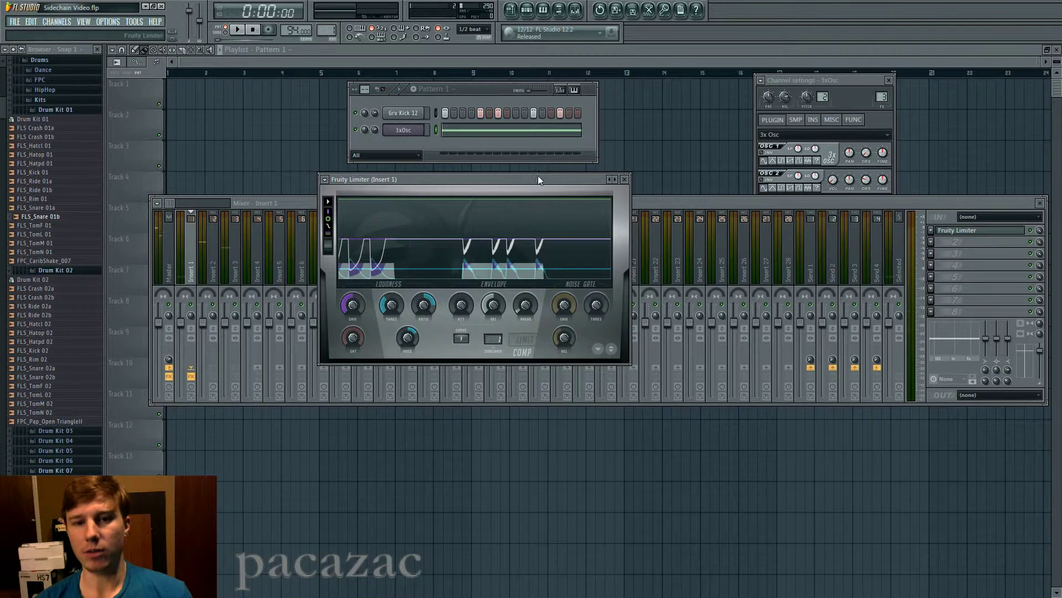
drag(538, 175, 537, 164)
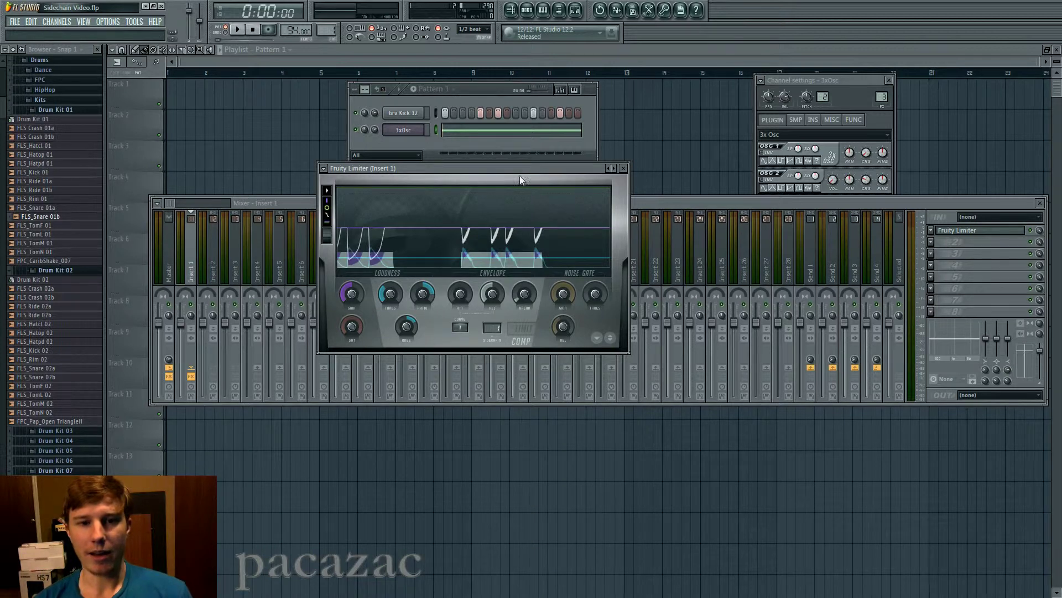
Check the Insert 2 kick track and Insert 1's Fruity Limiter in the mixer.
click(220, 253)
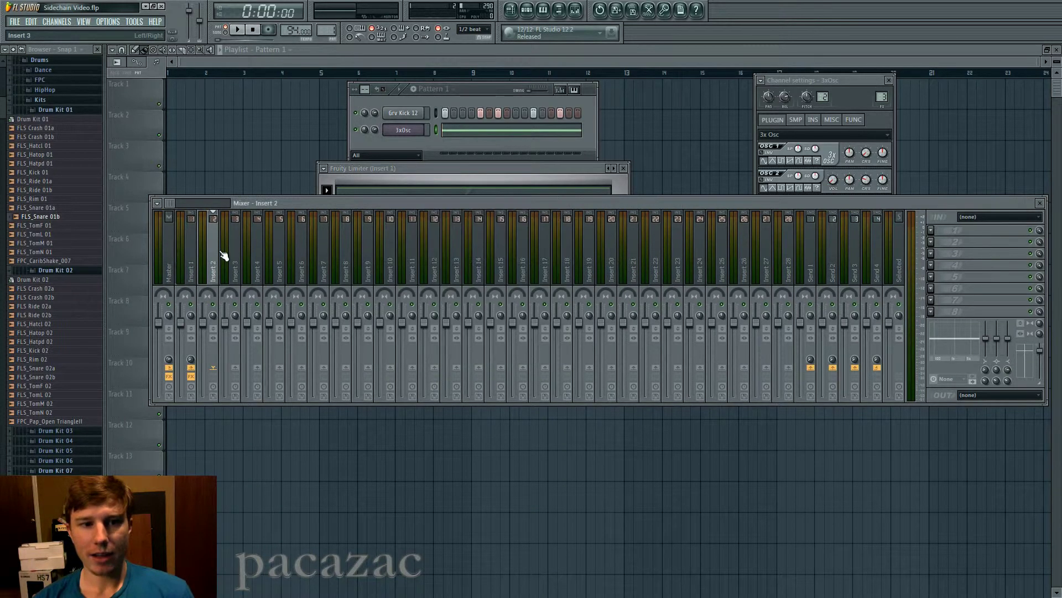
click(193, 250)
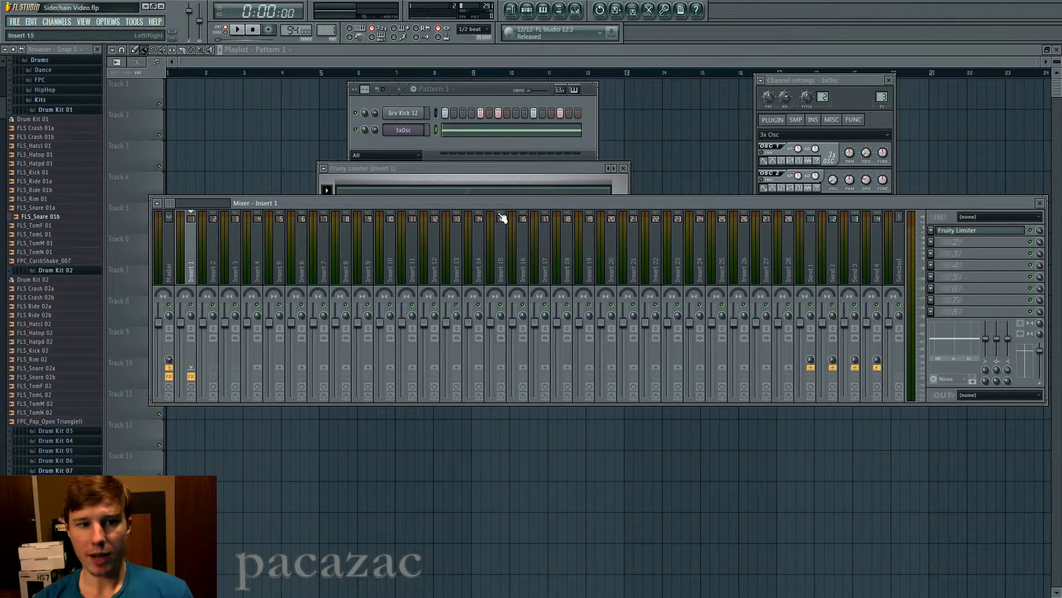
click(526, 168)
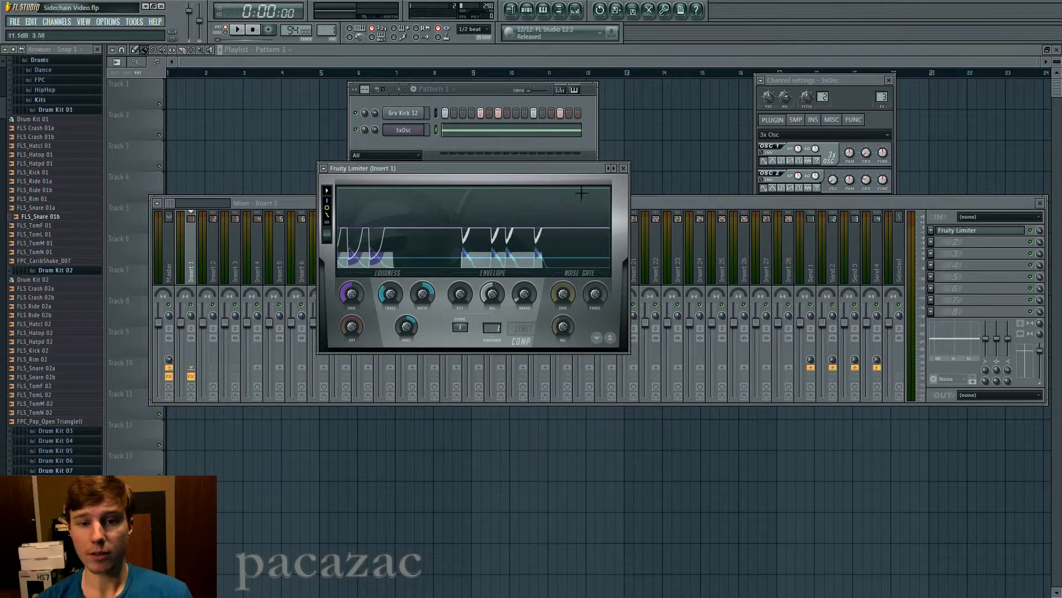
click(211, 260)
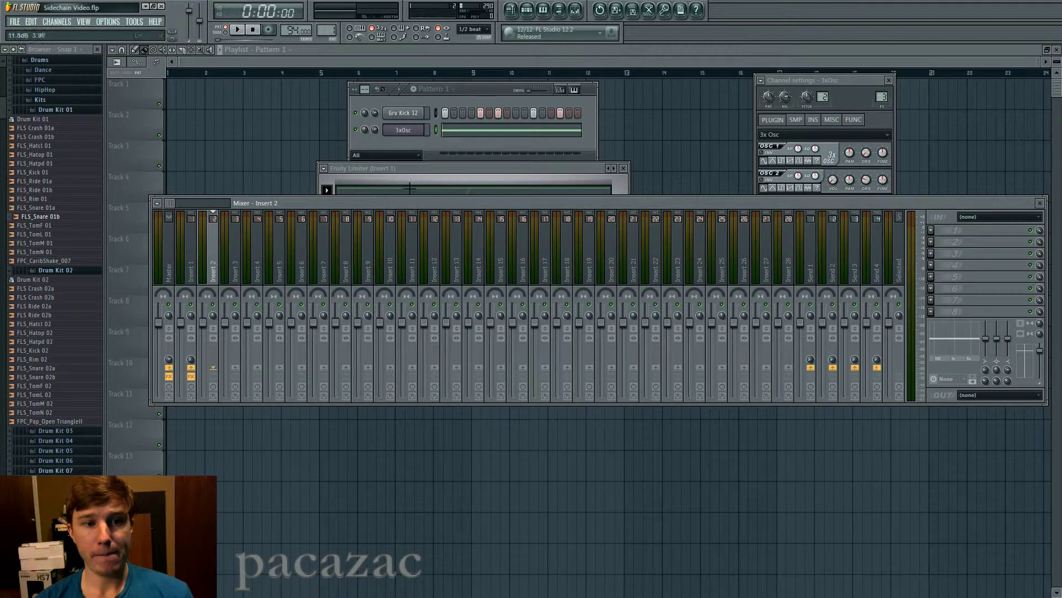
Nudge the Fruity Limiter window into place and bring the mixer forward.
mouse_move(439, 175)
mouse_down()
mouse_move(447, 178)
mouse_move(435, 178)
mouse_up()
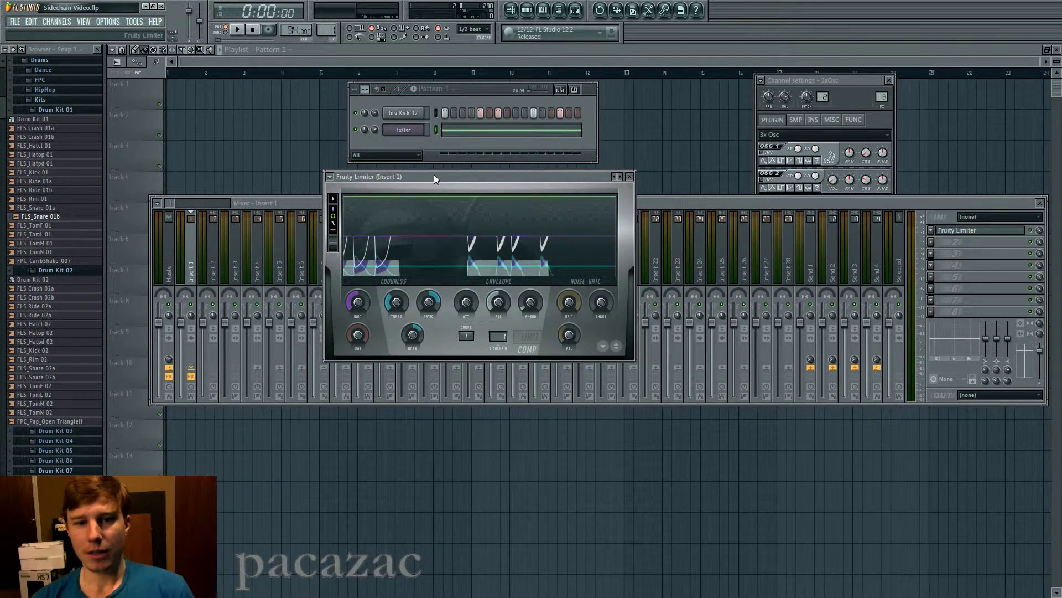
drag(433, 174, 431, 175)
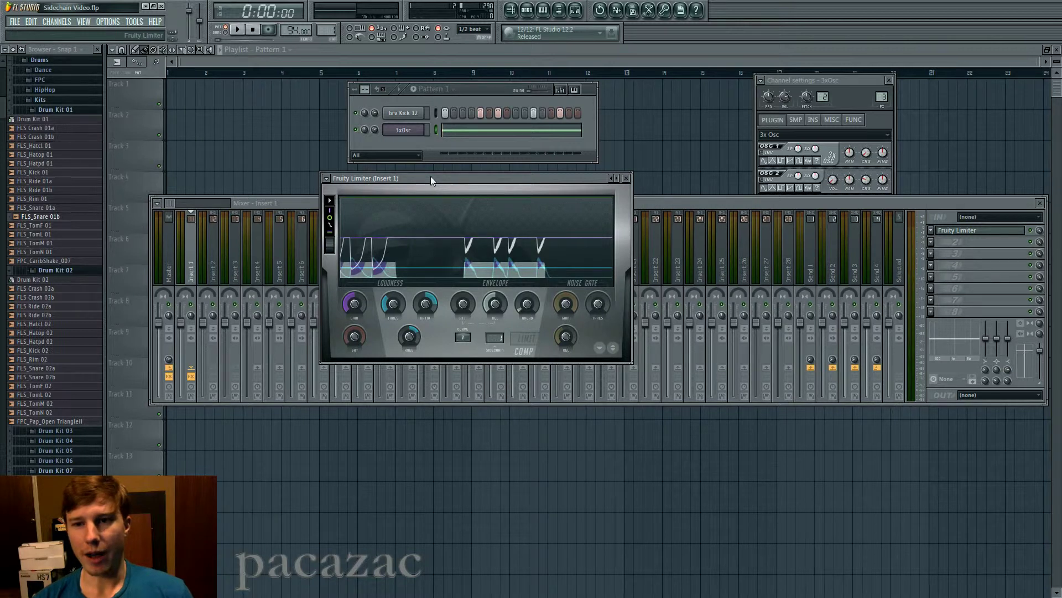
drag(431, 176, 430, 182)
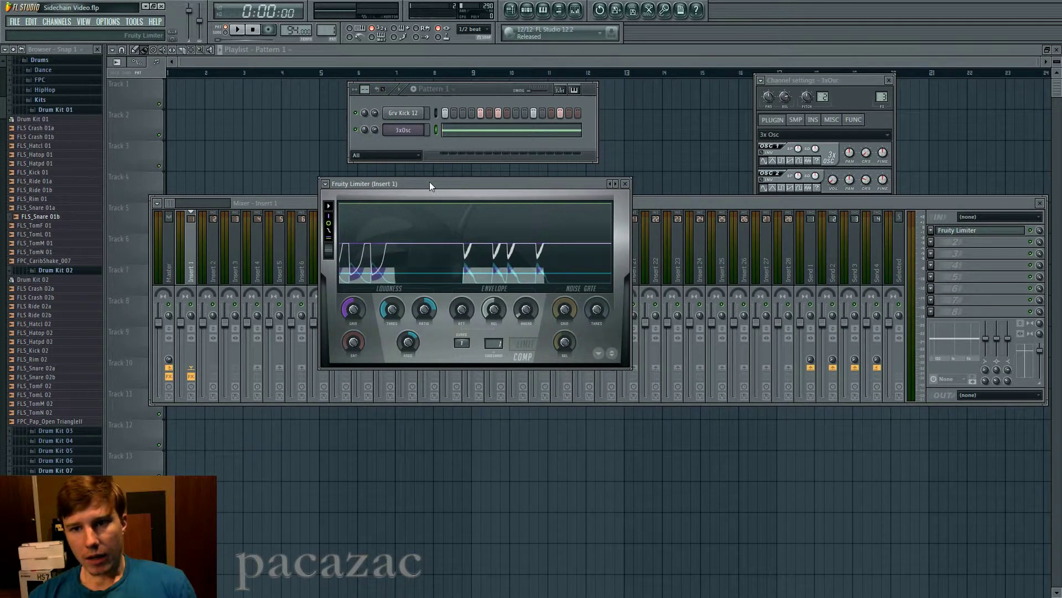
drag(429, 182, 420, 184)
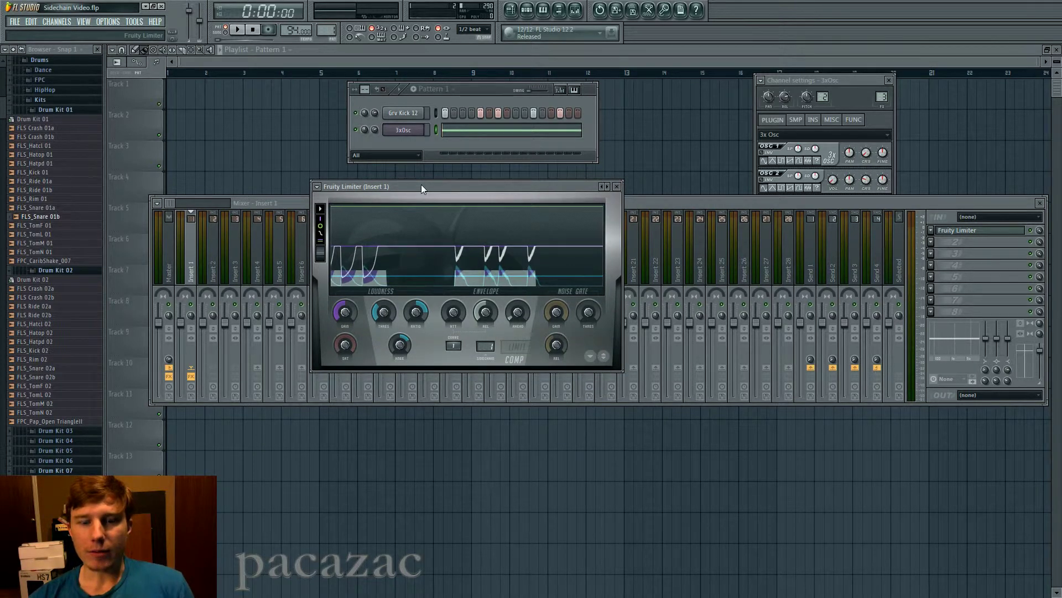
mouse_move(423, 184)
mouse_down()
mouse_move(415, 192)
mouse_move(416, 180)
mouse_up()
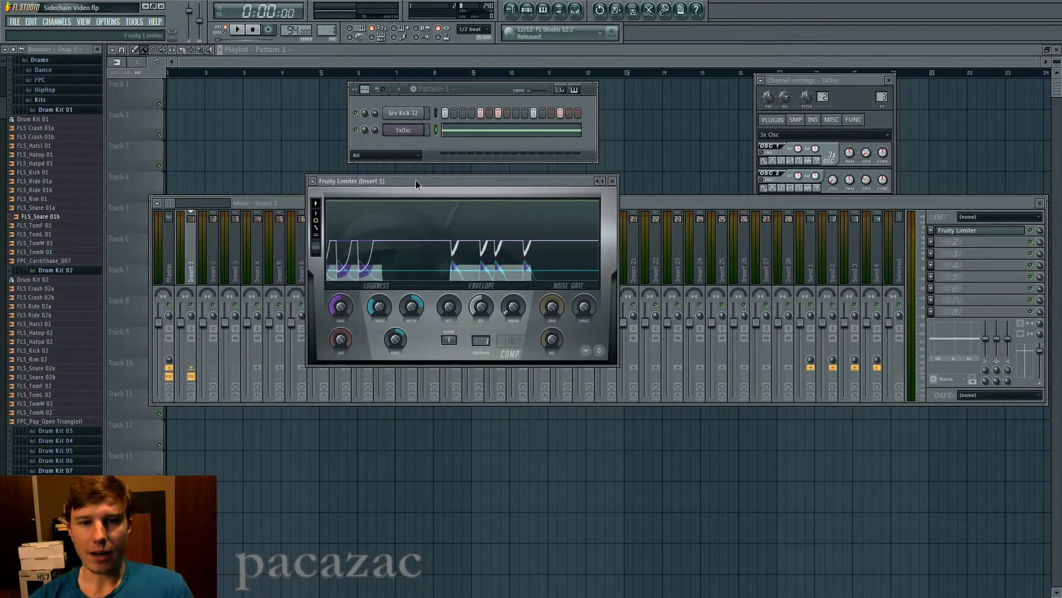
click(171, 206)
mouse_move(486, 182)
mouse_down()
mouse_move(487, 164)
mouse_move(489, 178)
mouse_up()
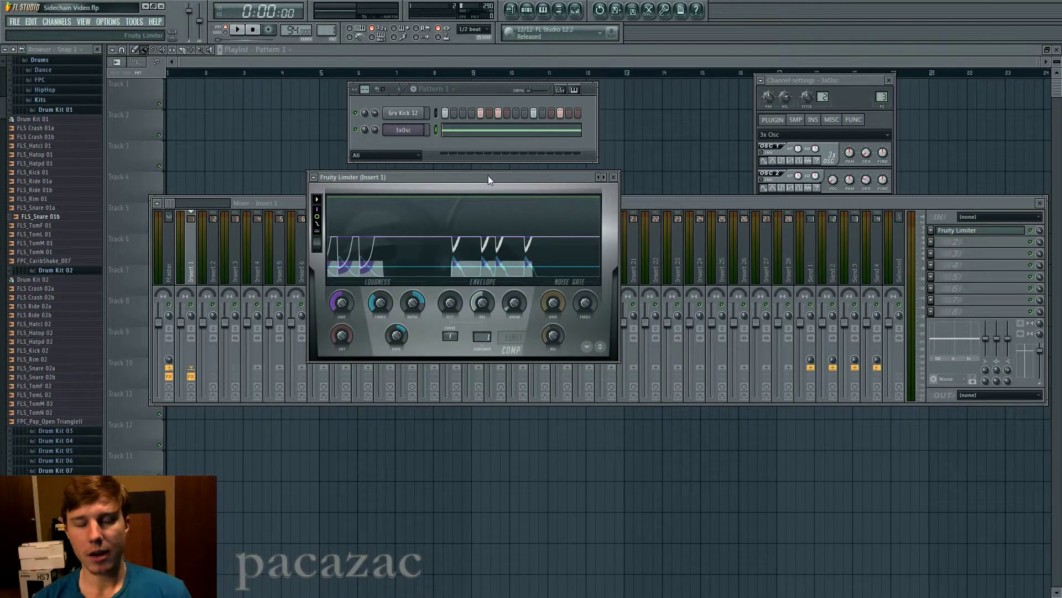
mouse_move(488, 175)
mouse_down()
mouse_move(513, 173)
mouse_move(502, 172)
mouse_up()
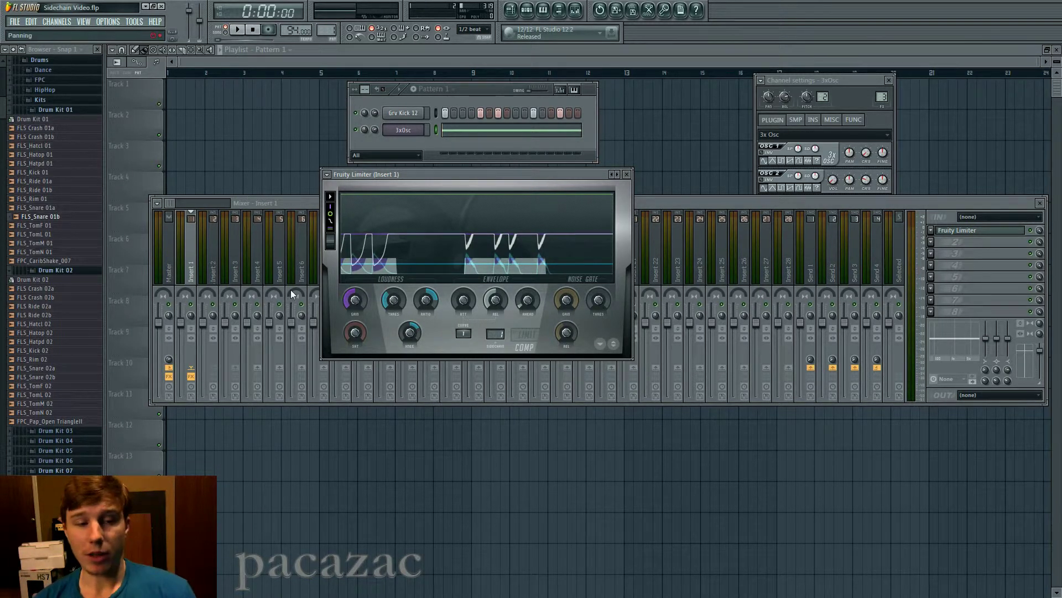
click(205, 256)
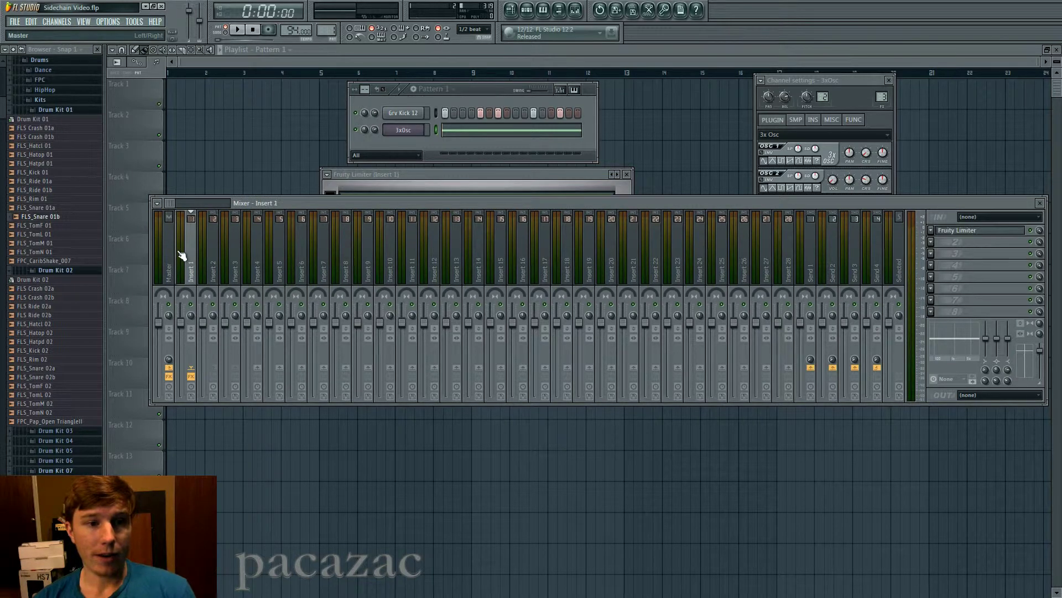
click(190, 257)
click(174, 258)
click(190, 249)
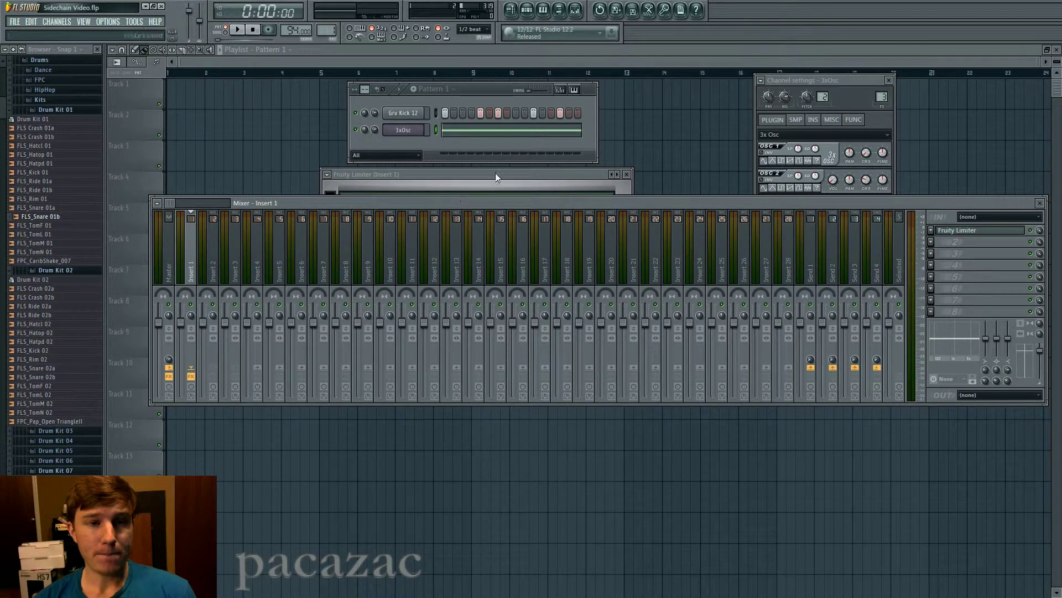
drag(495, 173, 497, 164)
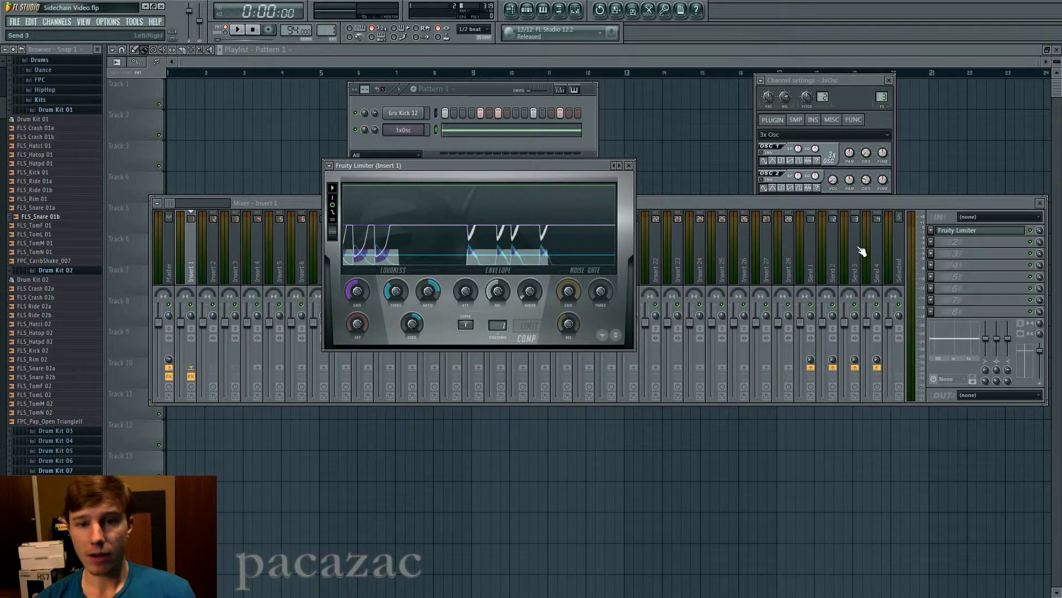
click(214, 252)
click(192, 254)
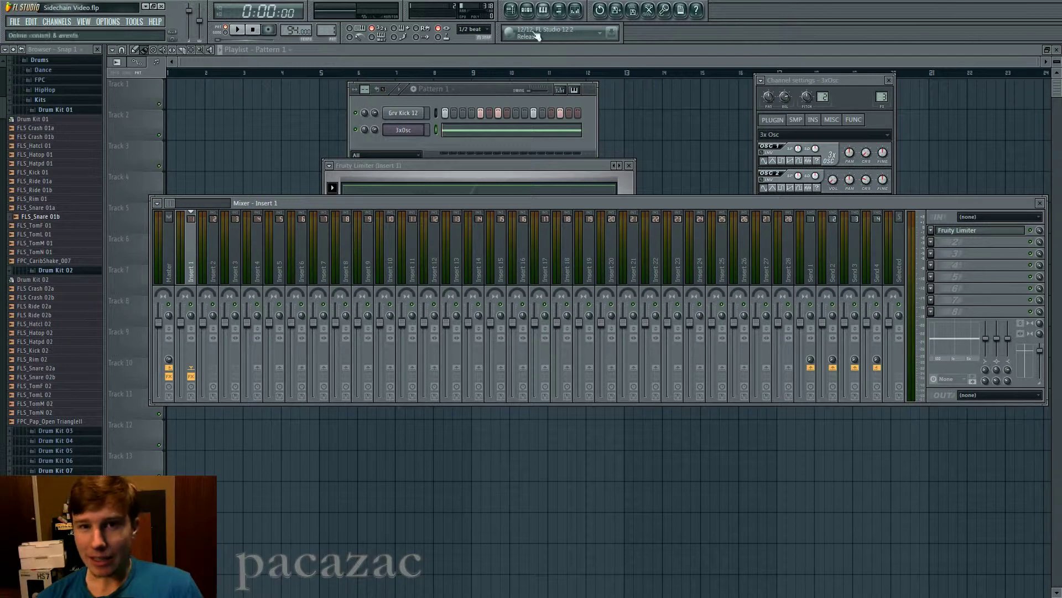
drag(498, 172, 492, 177)
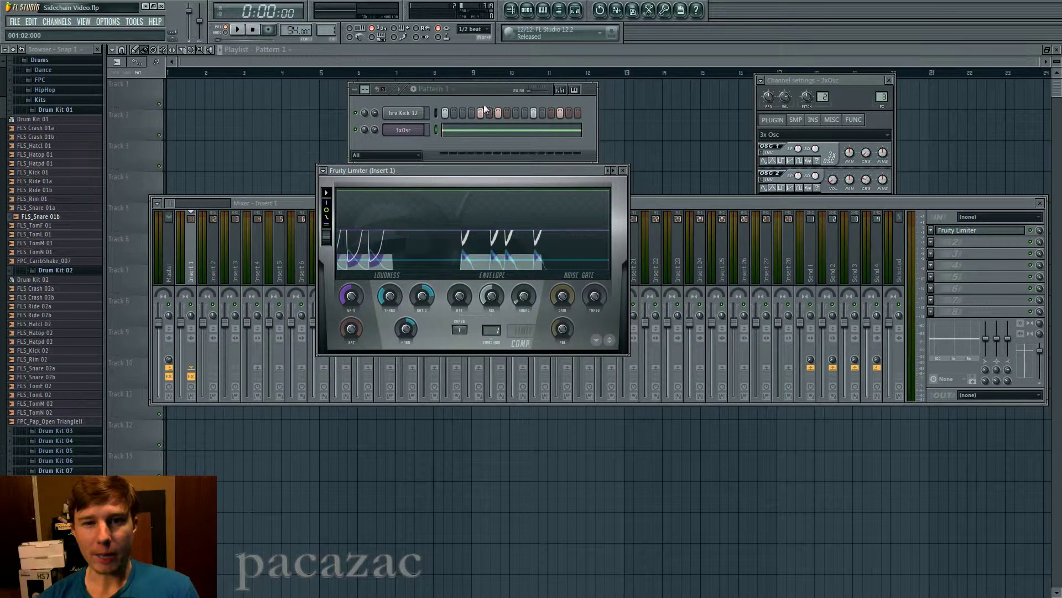
drag(482, 91, 481, 84)
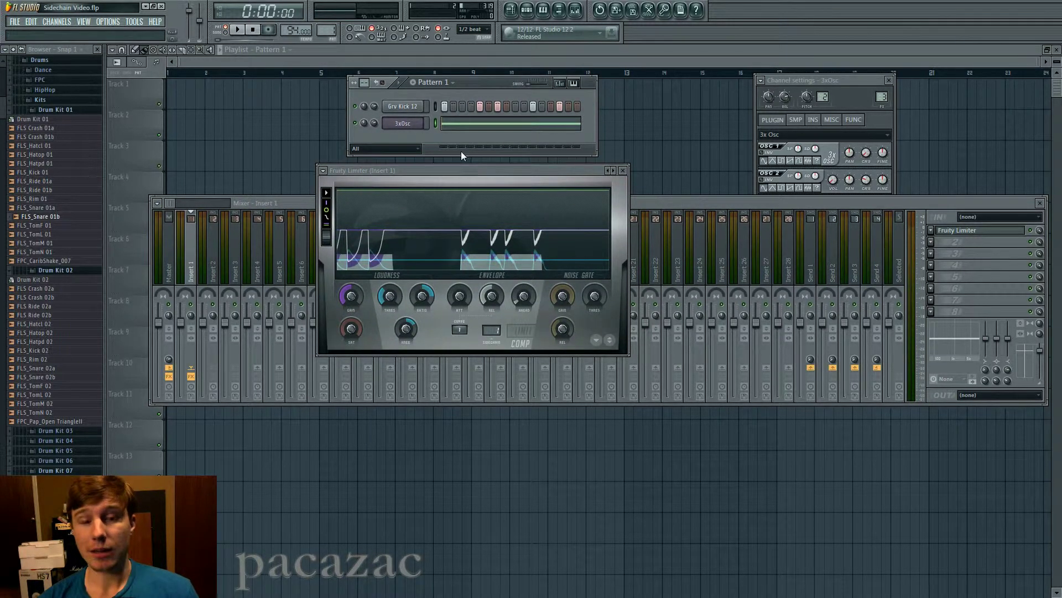
mouse_move(451, 168)
mouse_down()
mouse_move(460, 164)
mouse_move(450, 167)
mouse_up()
drag(526, 168, 526, 166)
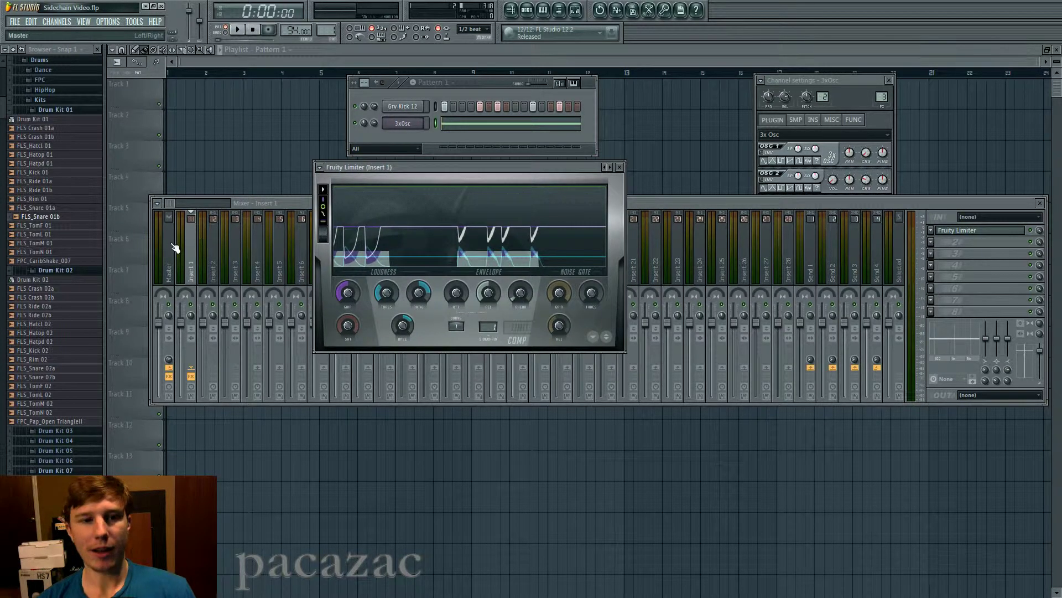
click(176, 246)
click(209, 247)
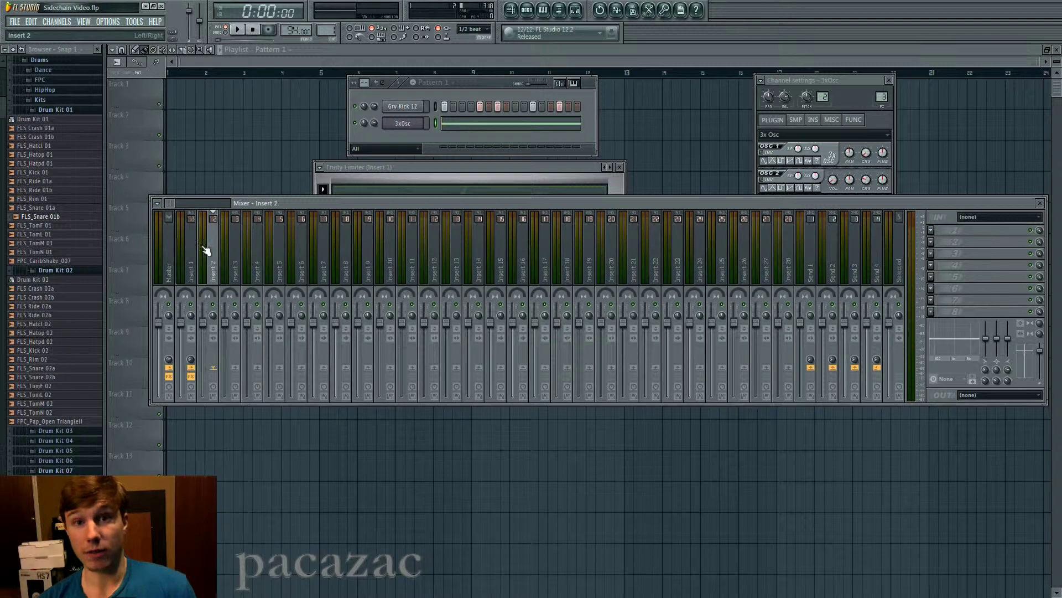
click(195, 254)
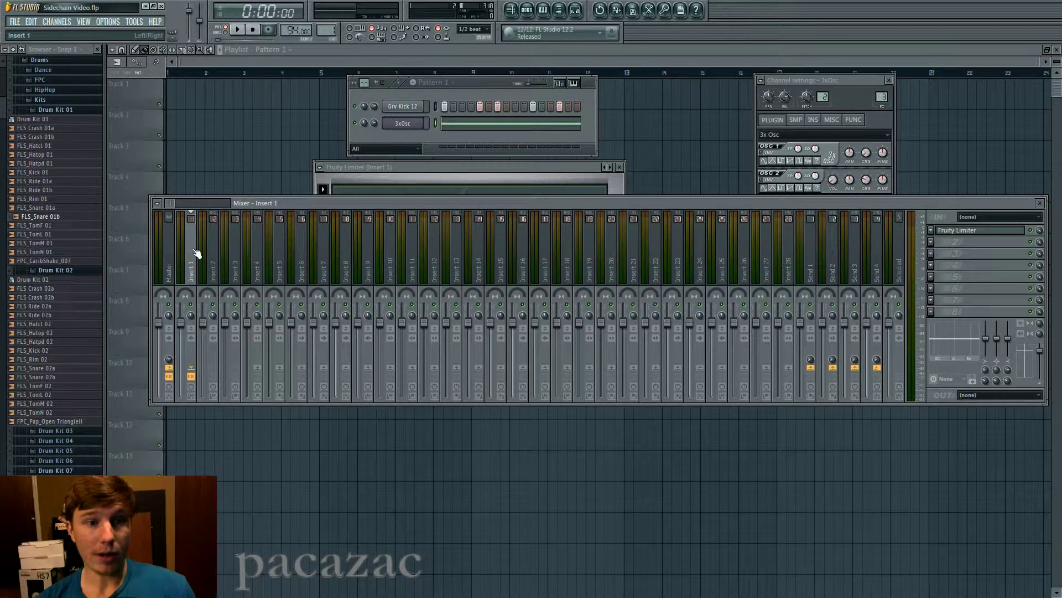